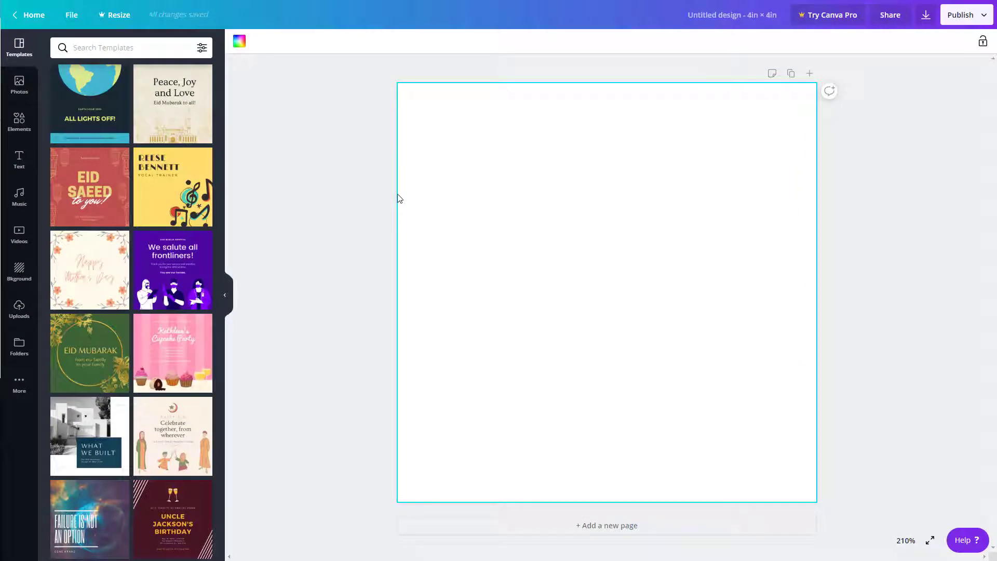
Add the first Aerial Shots bridge stock clip to the page and nudge it slightly upward
{"action": "left_click", "coordinate": [293, 111]}
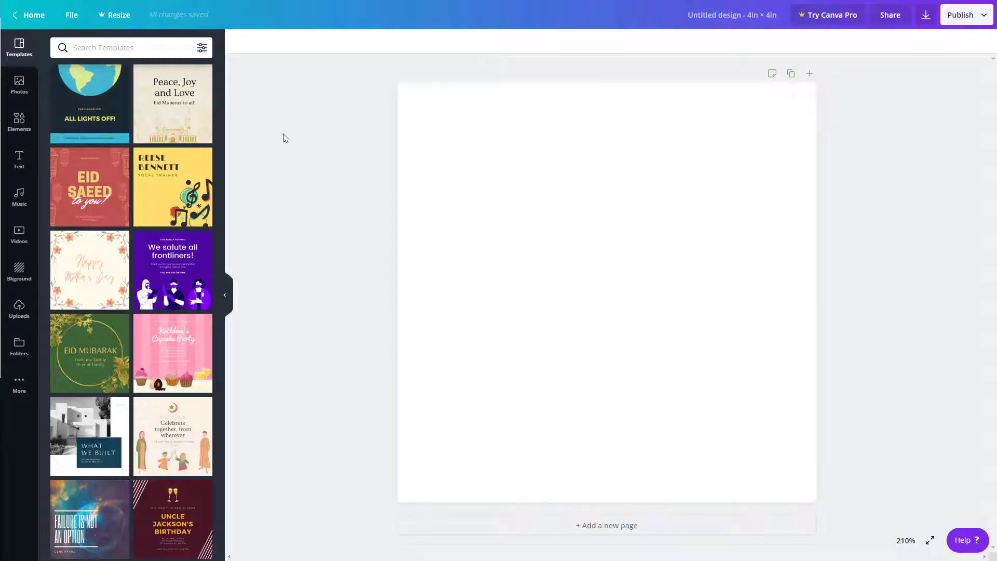
{"action": "left_click", "coordinate": [18, 236]}
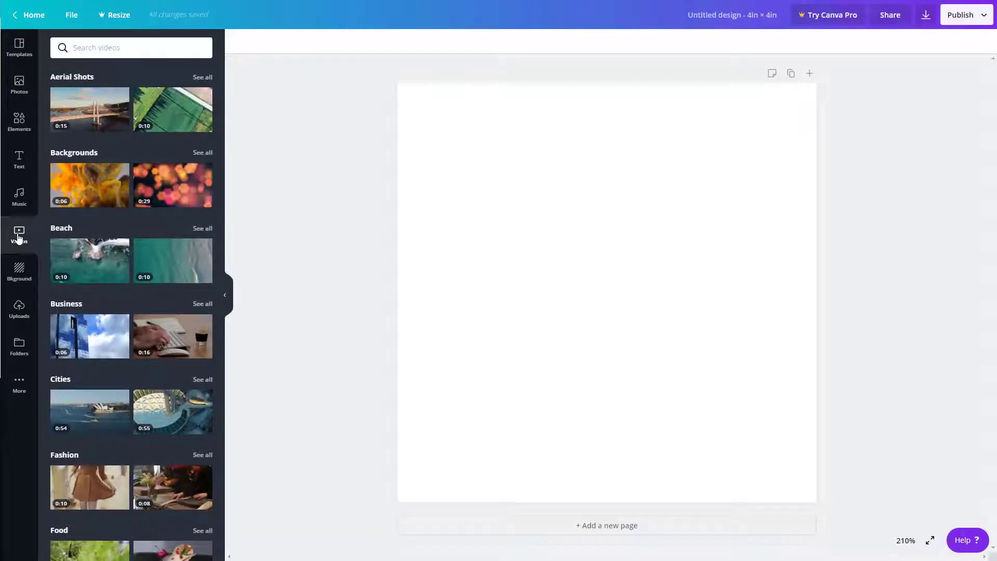
{"action": "left_click", "coordinate": [95, 110]}
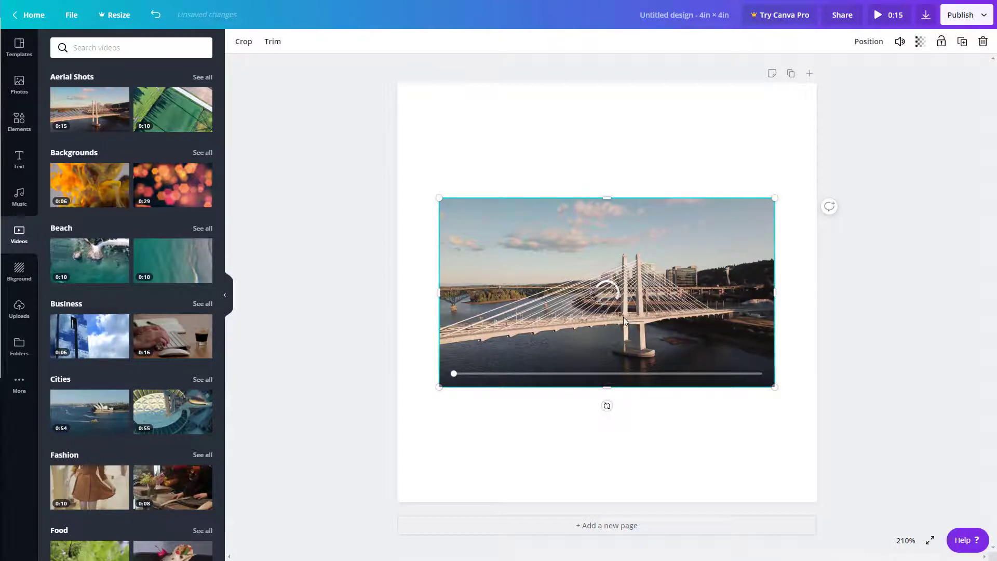
{"action": "mouse_move", "coordinate": [671, 337]}
{"action": "left_mouse_down"}
{"action": "mouse_move", "coordinate": [657, 311]}
{"action": "mouse_move", "coordinate": [684, 320]}
{"action": "mouse_move", "coordinate": [671, 329]}
{"action": "left_mouse_up"}
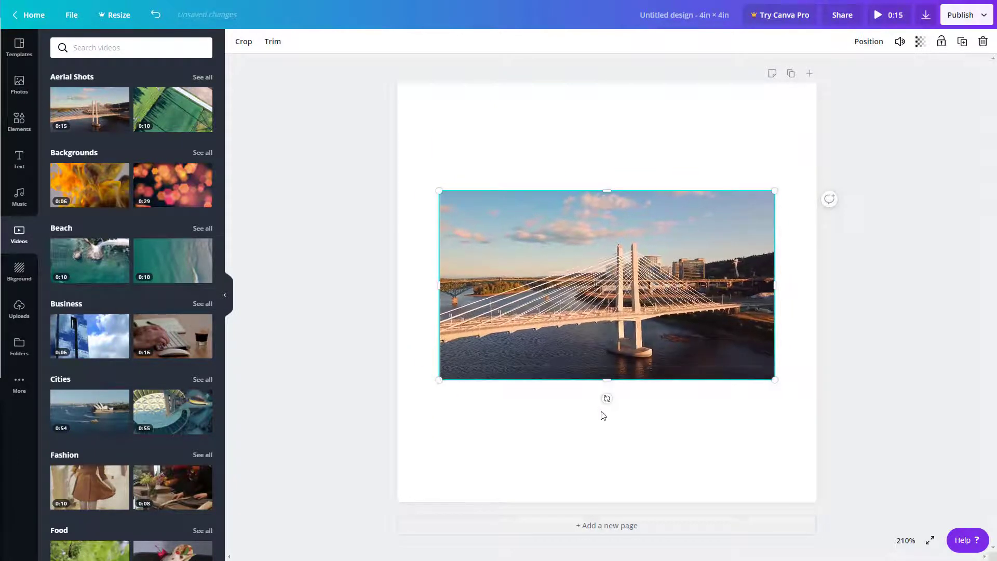
Tilt the bridge video about 20° and crop both corners inward to a tighter, nearly square frame
{"action": "left_click_drag", "start_coordinate": [606, 398], "coordinate": [572, 397]}
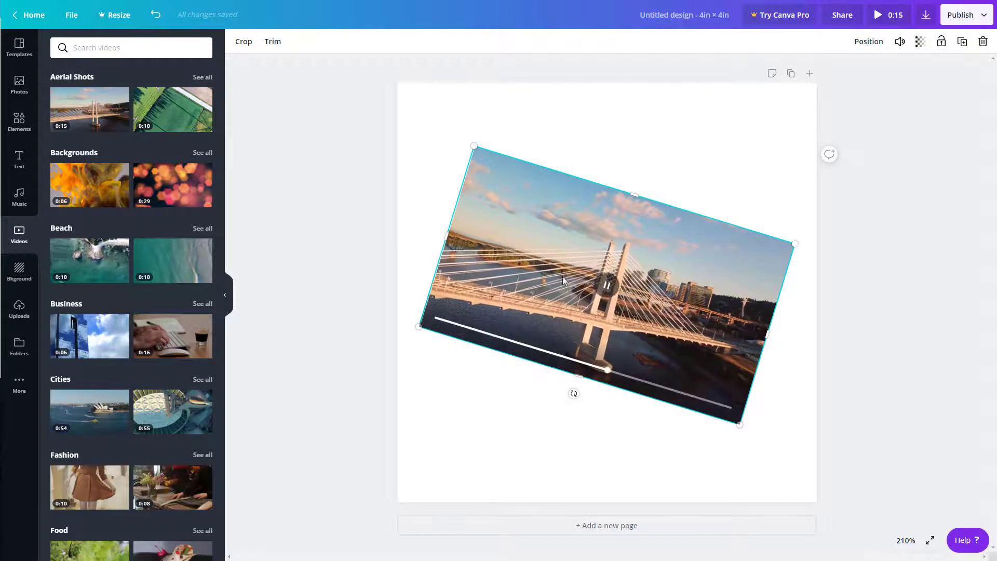
{"action": "left_click", "coordinate": [243, 42]}
{"action": "left_click_drag", "start_coordinate": [474, 144], "coordinate": [523, 185]}
{"action": "left_click_drag", "start_coordinate": [748, 427], "coordinate": [654, 381]}
{"action": "left_click", "coordinate": [619, 470]}
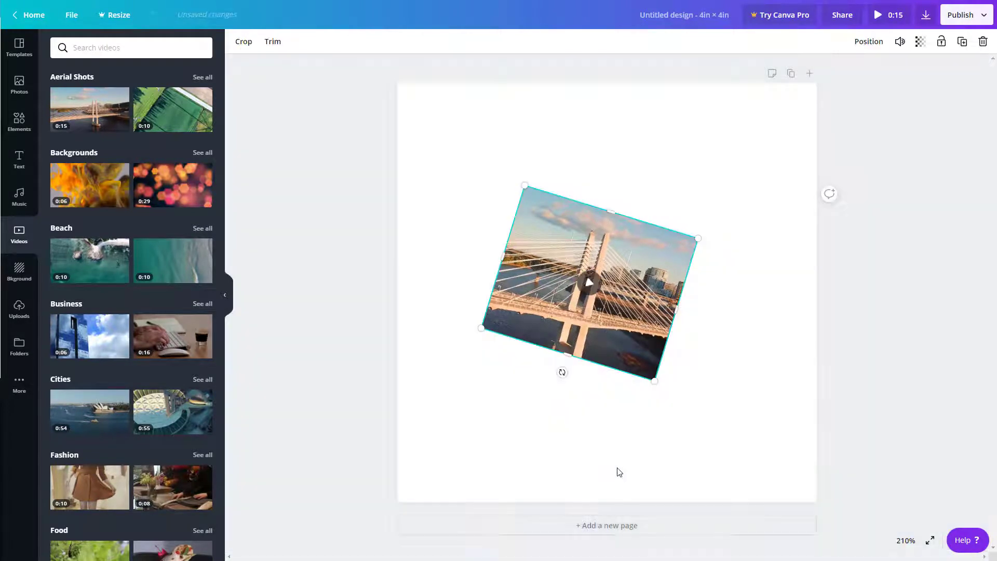
{"action": "left_click", "coordinate": [588, 283]}
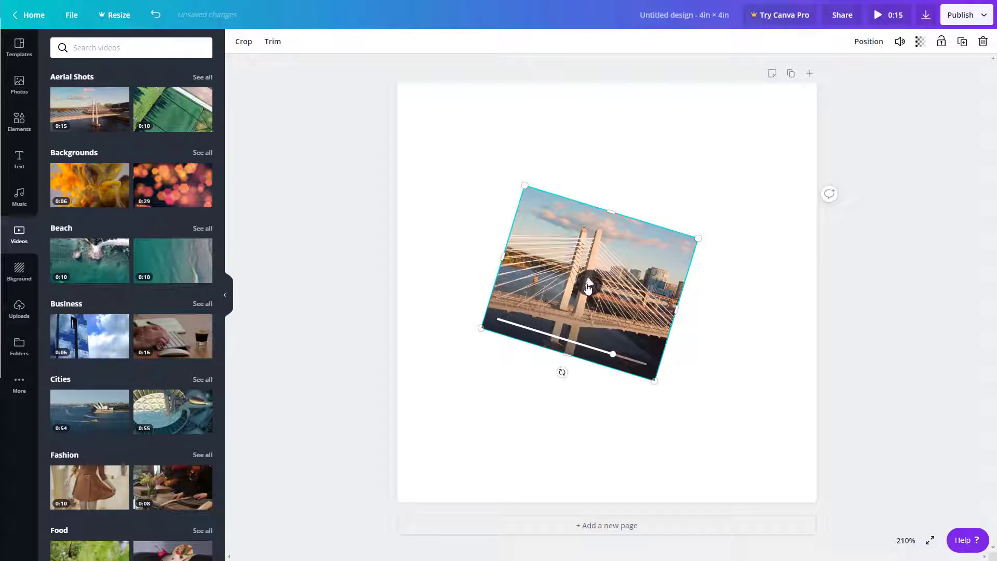
{"action": "left_click", "coordinate": [273, 43]}
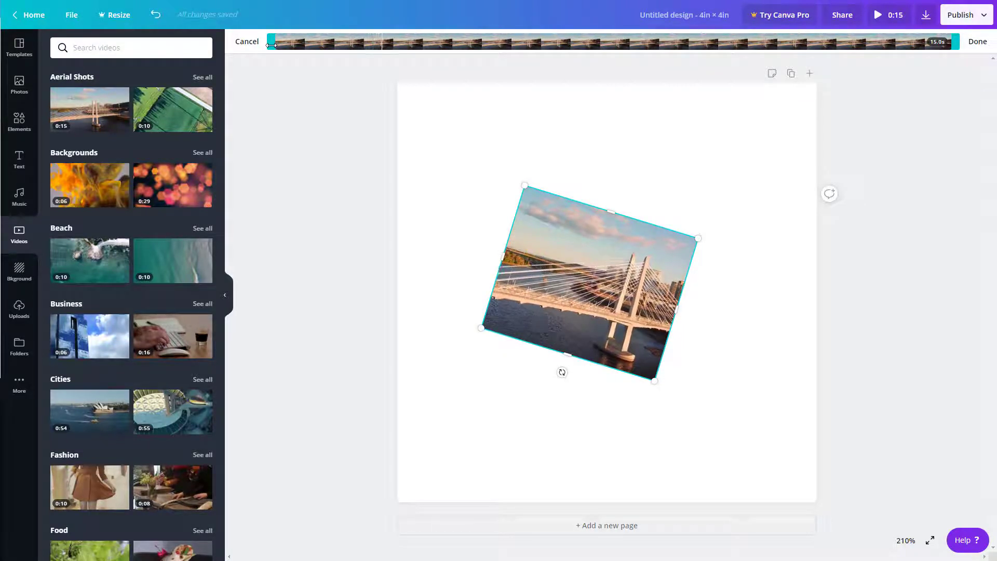
Trim the bridge clip to about 4.1 seconds, starting near the 3.0 s mark
{"action": "left_click_drag", "start_coordinate": [271, 45], "coordinate": [459, 45]}
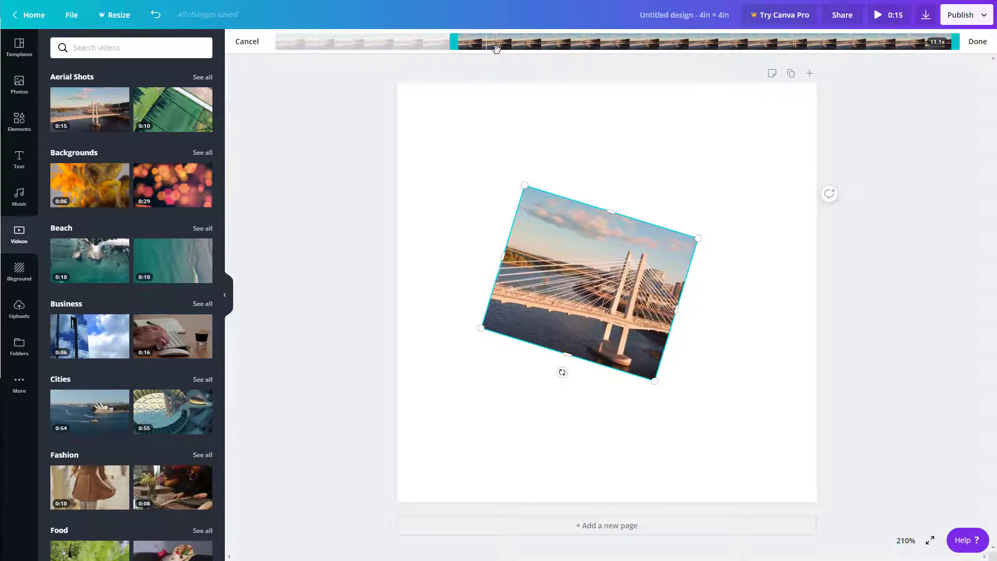
{"action": "left_click_drag", "start_coordinate": [444, 48], "coordinate": [408, 50]}
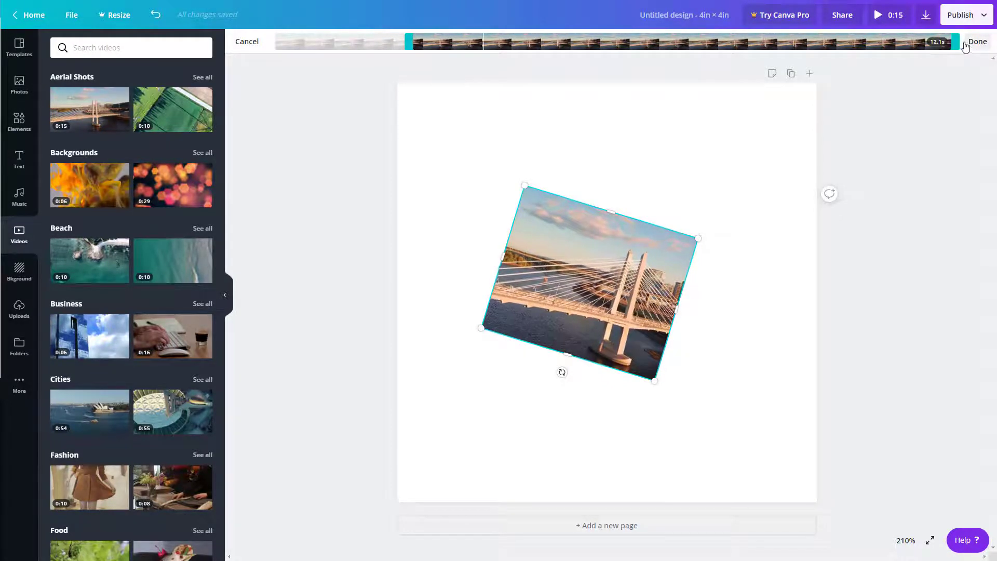
{"action": "left_click_drag", "start_coordinate": [955, 44], "coordinate": [587, 56]}
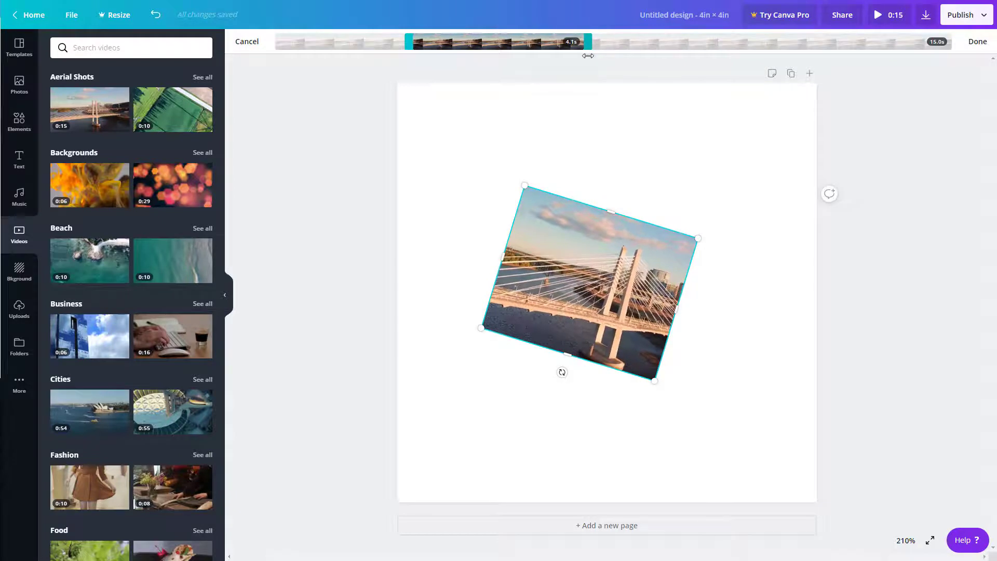
{"action": "left_click", "coordinate": [977, 42]}
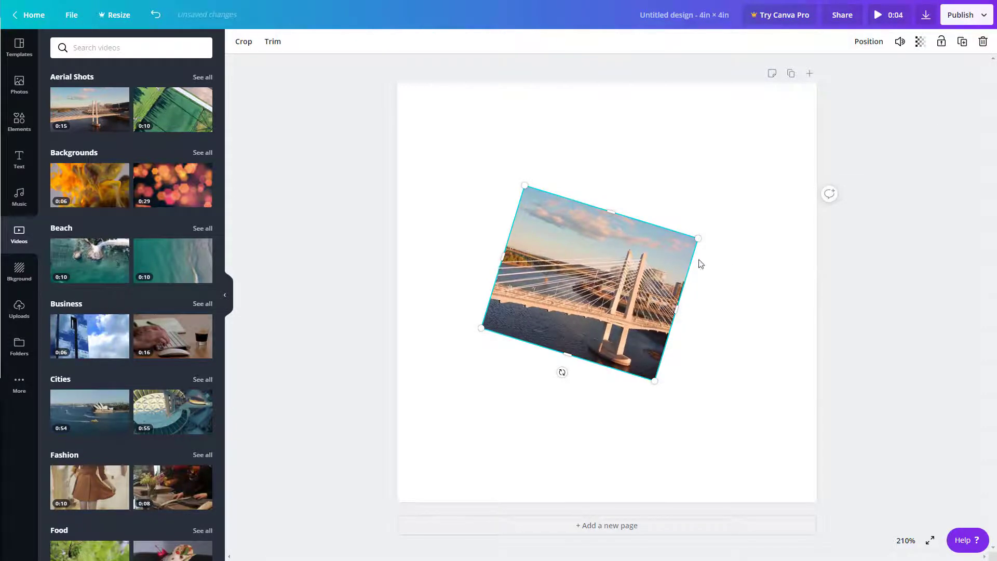
Preview the trimmed clip, then delete the bridge video so the page is blank
{"action": "left_click", "coordinate": [891, 17]}
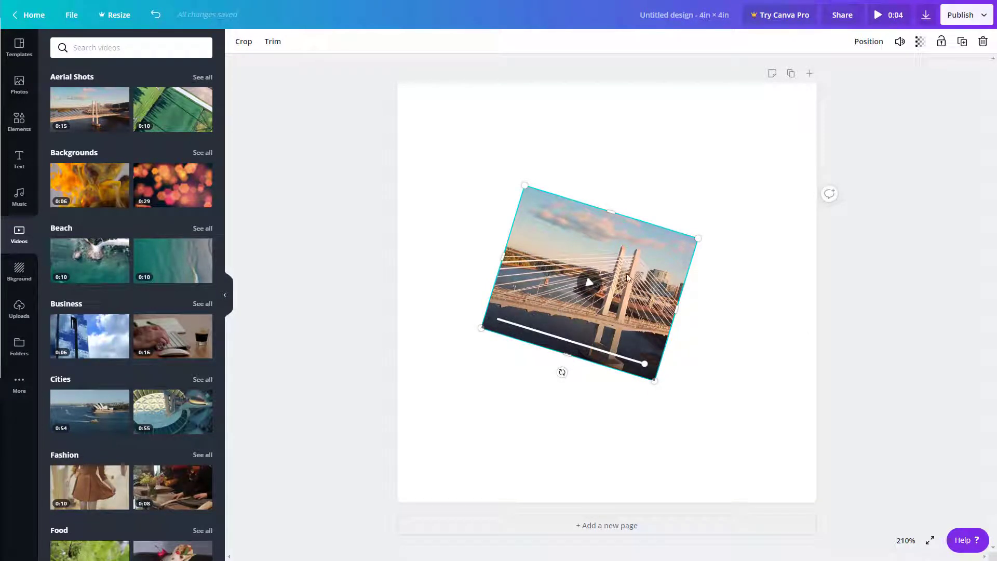
{"action": "scroll", "coordinate": [138, 328], "scroll_direction": "down", "scroll_amount": 3}
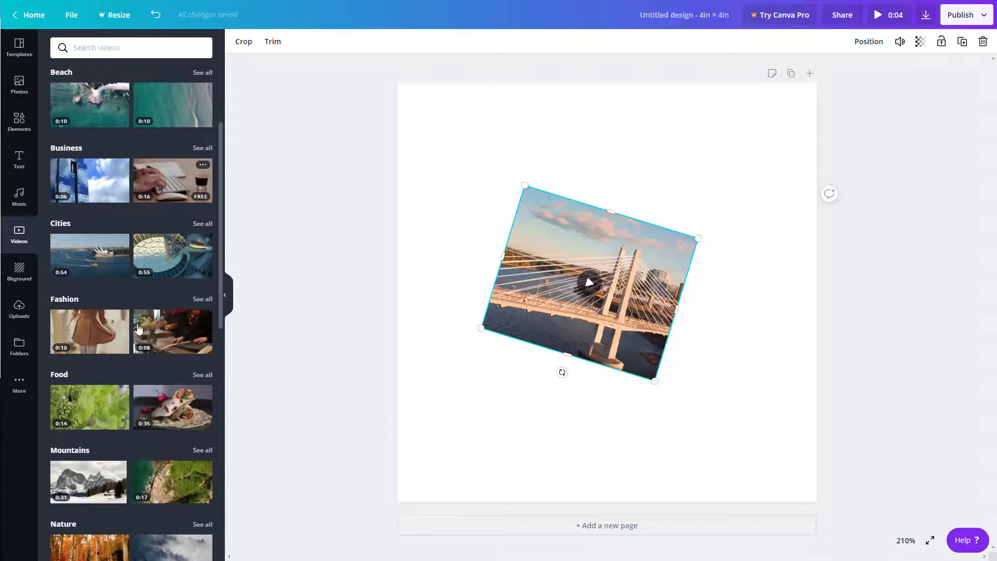
{"action": "mouse_move", "coordinate": [154, 278]}
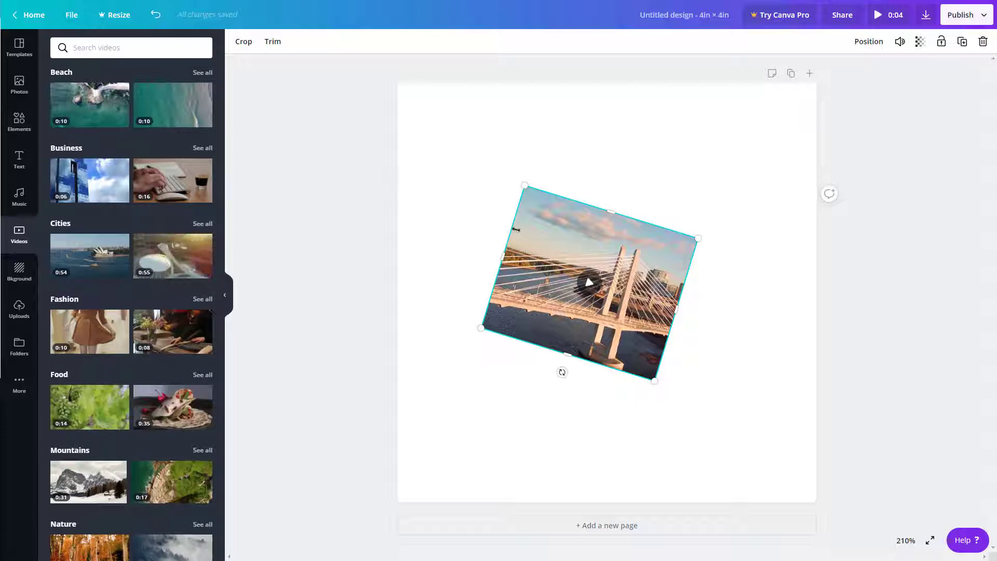
{"action": "mouse_move", "coordinate": [543, 234]}
{"action": "key", "text": "Delete"}
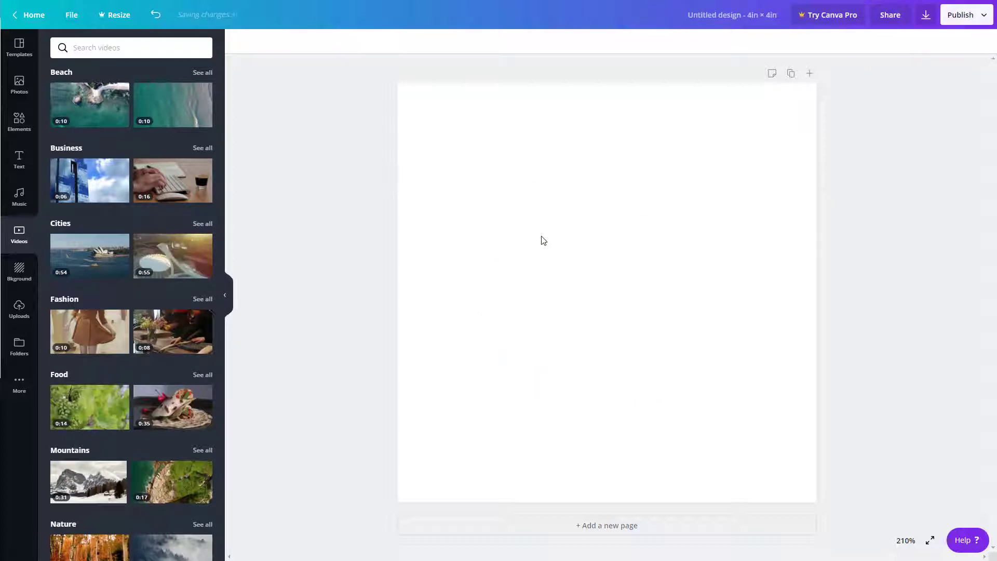
Upload Pexels Videos 1396928.mp4 from the Desktop into Canva's uploads
{"action": "left_click", "coordinate": [22, 317]}
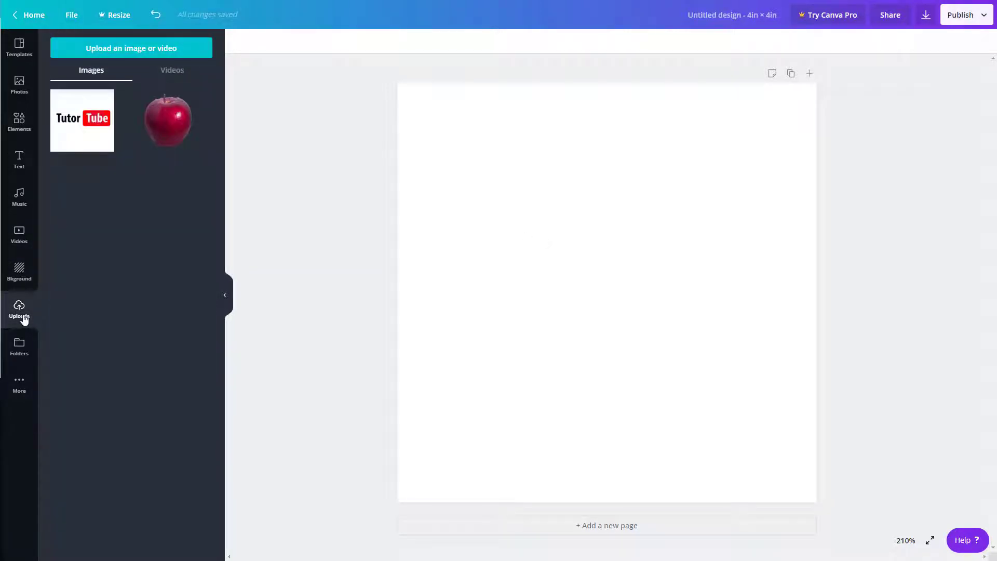
{"action": "left_click", "coordinate": [143, 50]}
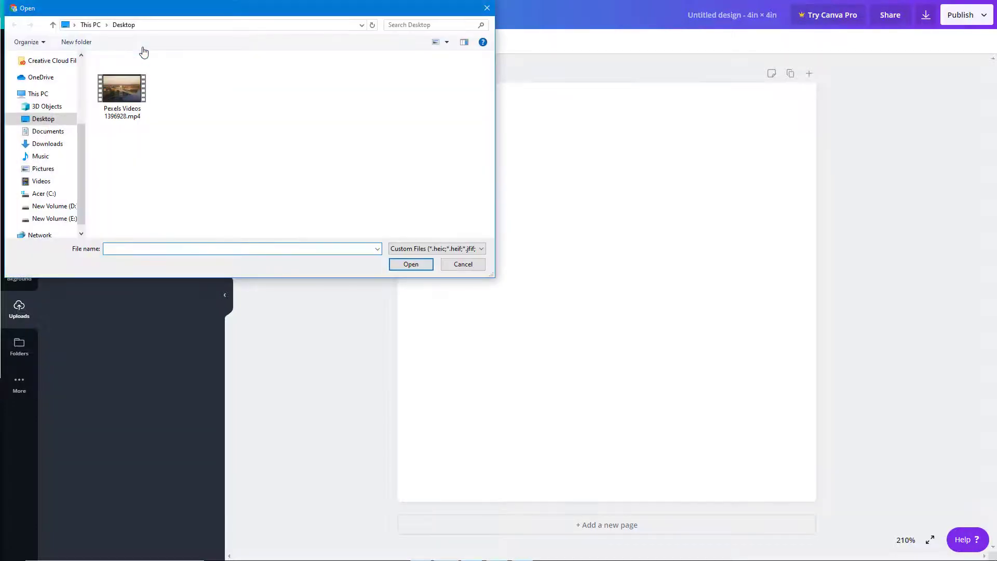
{"action": "left_click", "coordinate": [135, 109]}
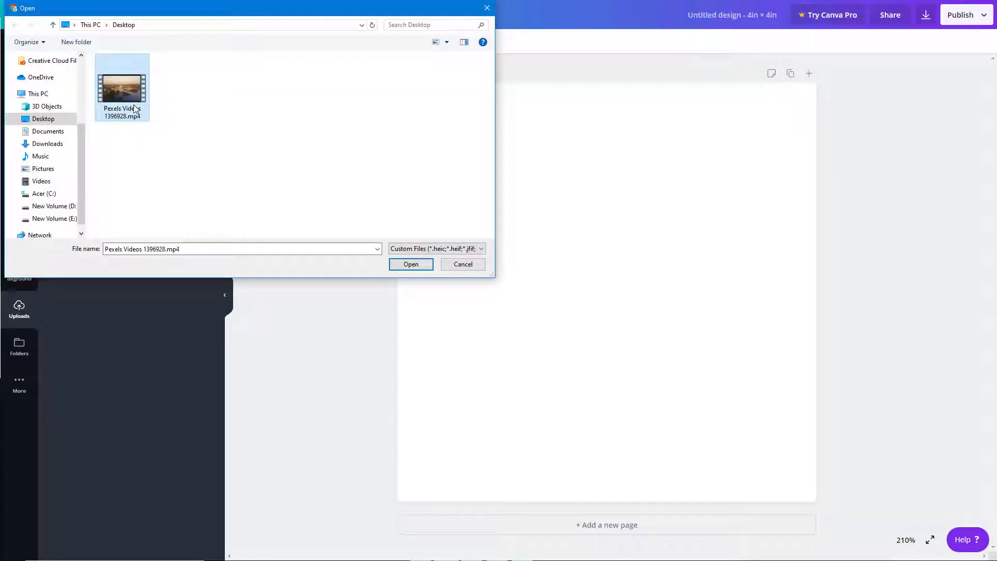
{"action": "left_click", "coordinate": [429, 268]}
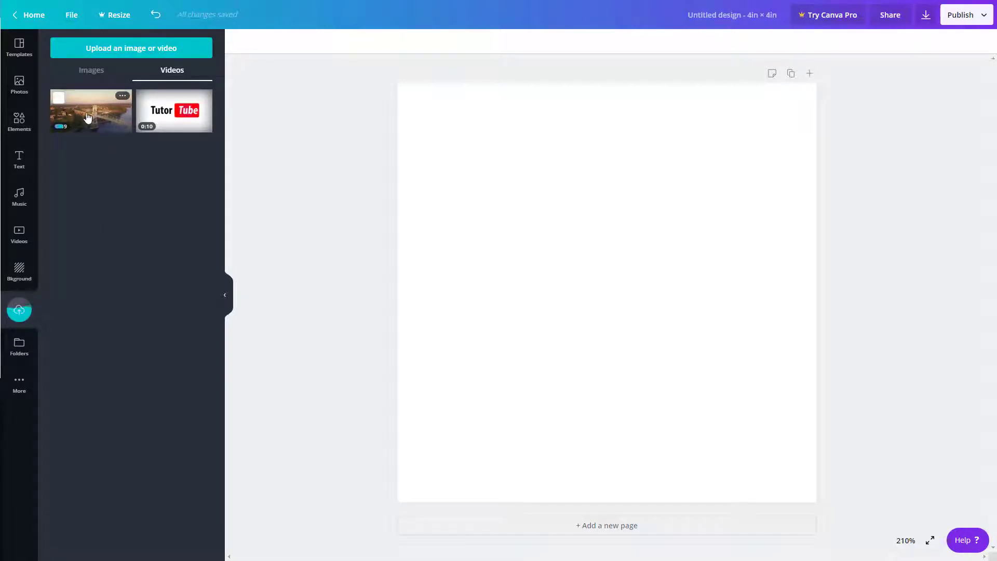
Place the uploaded bridge video on the page, crop in its top-left corner, and shift it up-left
{"action": "left_click_drag", "start_coordinate": [91, 111], "coordinate": [471, 229]}
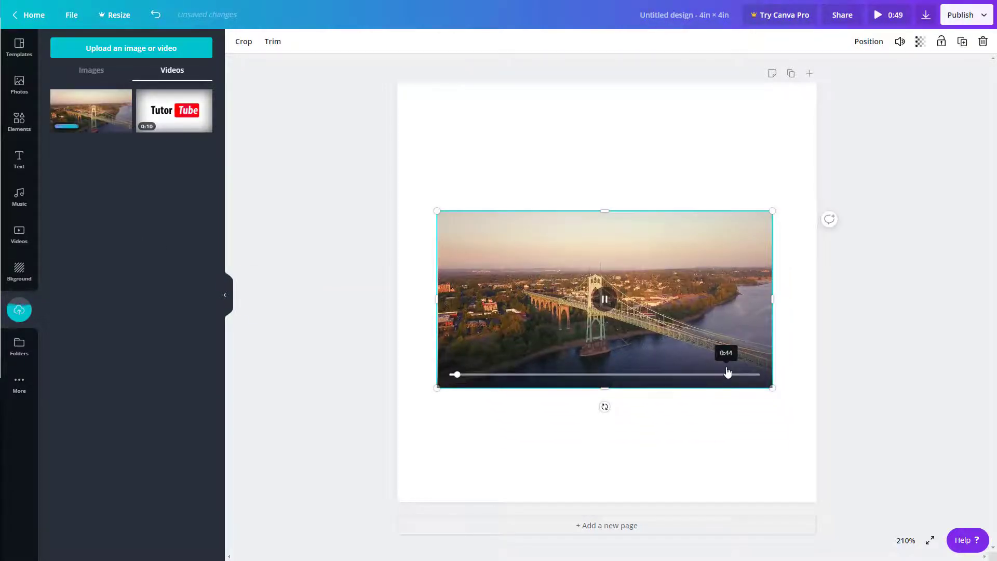
{"action": "left_click", "coordinate": [244, 41]}
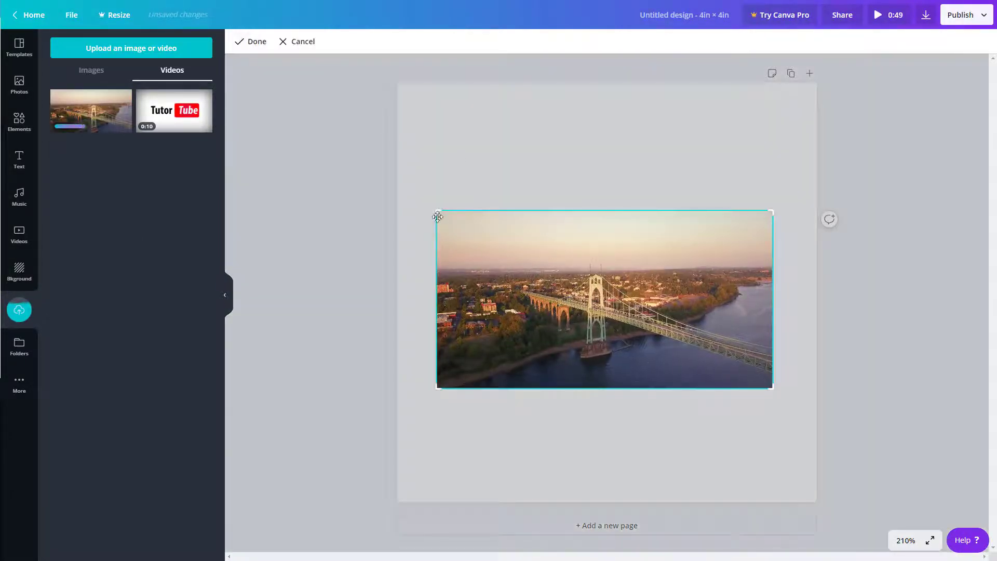
{"action": "left_click_drag", "start_coordinate": [477, 212], "coordinate": [521, 226]}
{"action": "key", "text": "Return"}
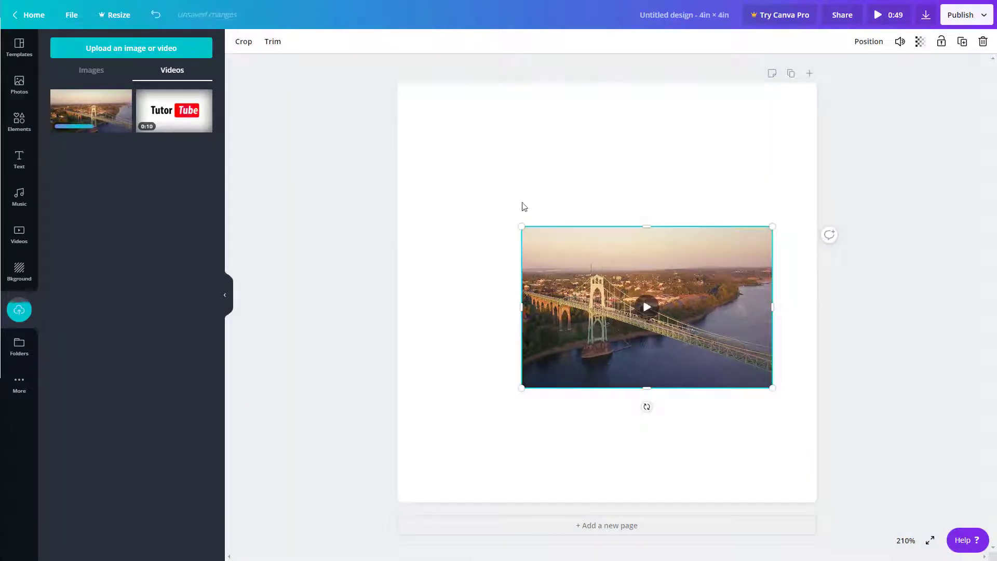
{"action": "left_click", "coordinate": [894, 22]}
{"action": "left_click_drag", "start_coordinate": [703, 312], "coordinate": [635, 293]}
{"action": "left_click", "coordinate": [577, 289]}
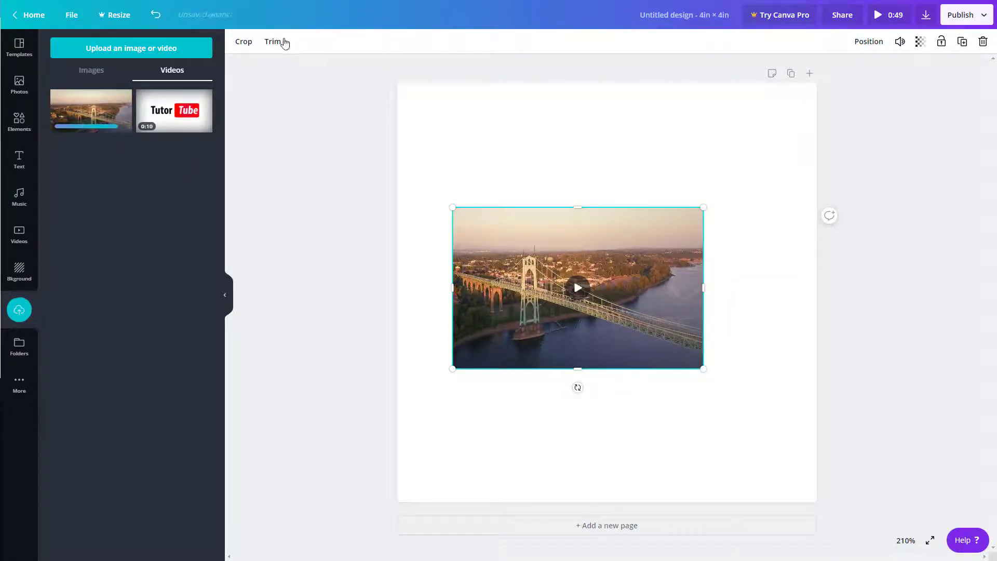
Trim the uploaded bridge clip to about 39 seconds by cutting its start
{"action": "left_click", "coordinate": [274, 42]}
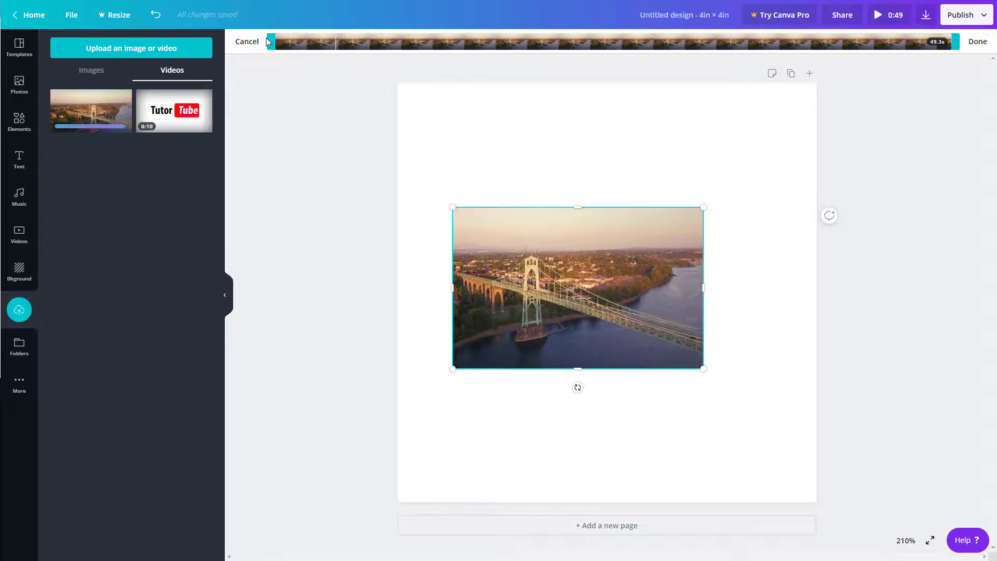
{"action": "left_click_drag", "start_coordinate": [274, 37], "coordinate": [413, 42]}
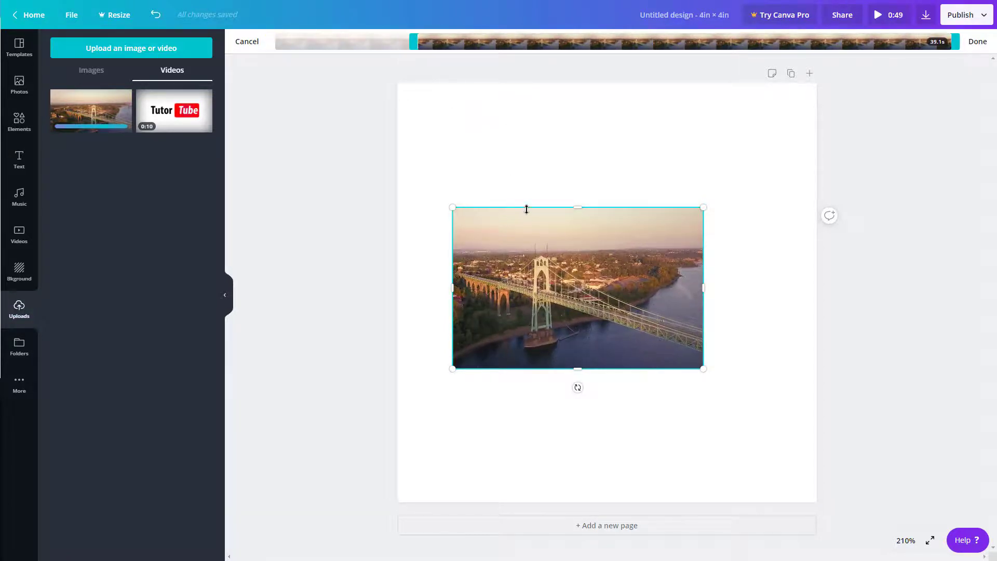
{"action": "left_click", "coordinate": [566, 165]}
Move the video further toward the upper left and add a blank second page
{"action": "left_click", "coordinate": [611, 284]}
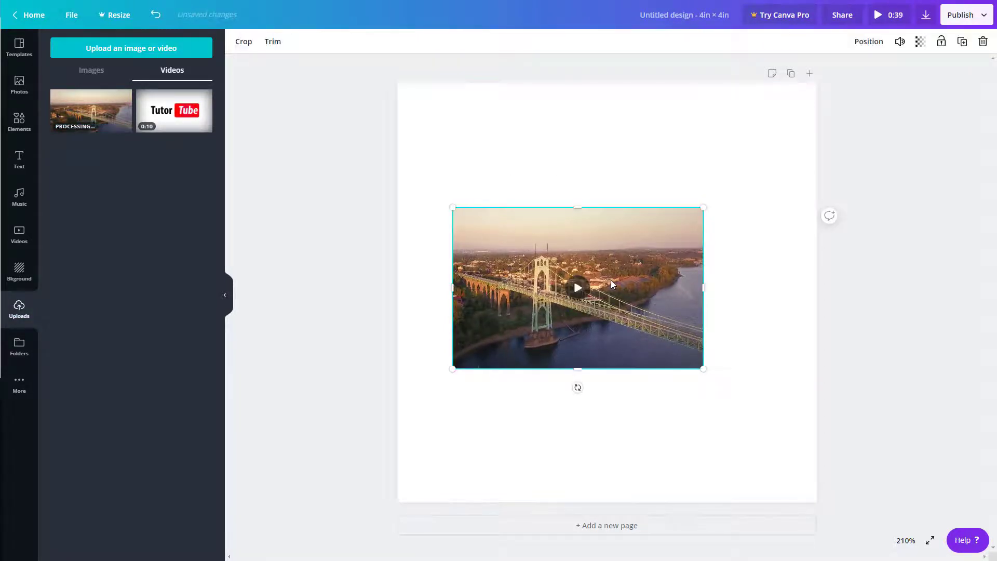
{"action": "left_click_drag", "start_coordinate": [627, 298], "coordinate": [577, 254]}
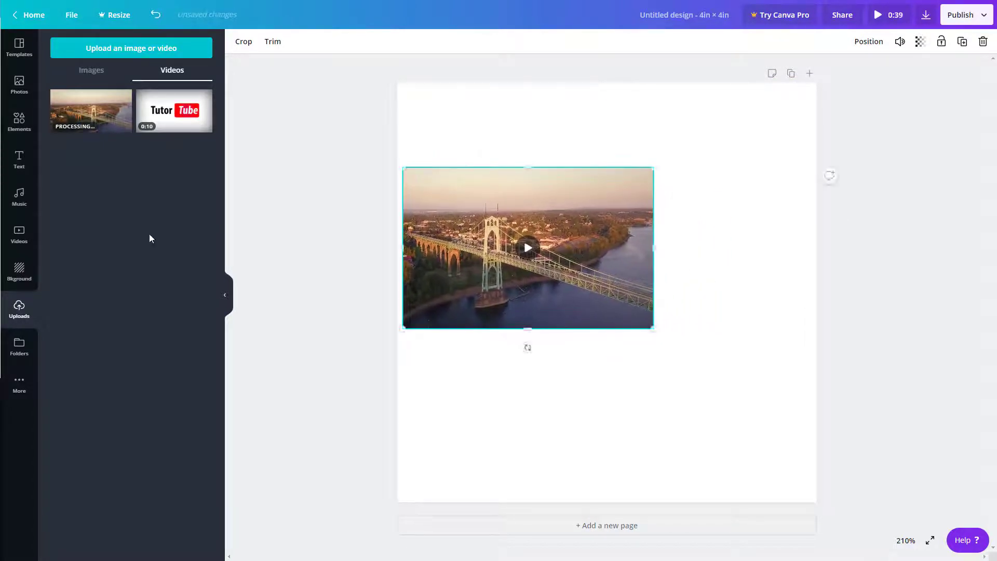
{"action": "left_click", "coordinate": [21, 239]}
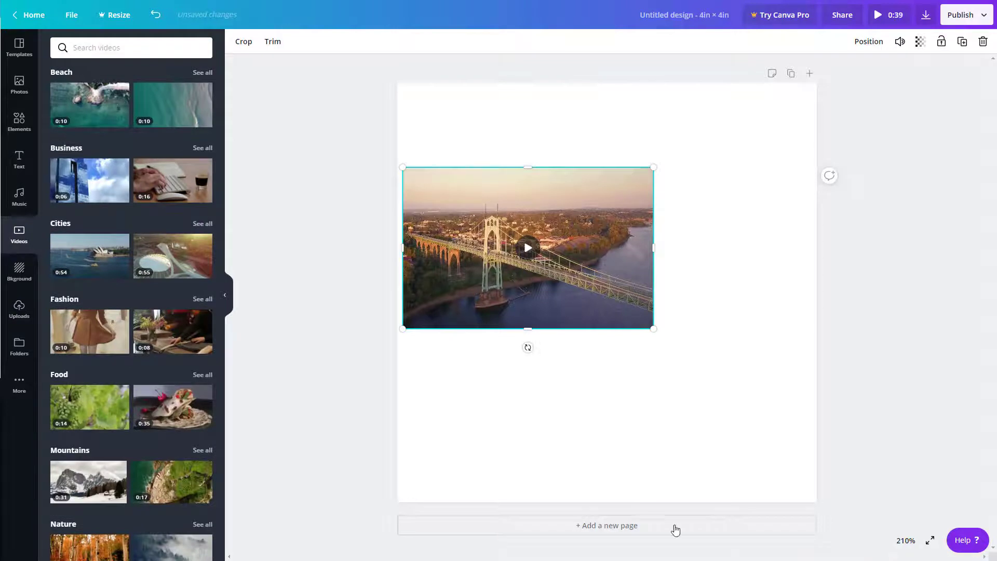
{"action": "left_click", "coordinate": [628, 528]}
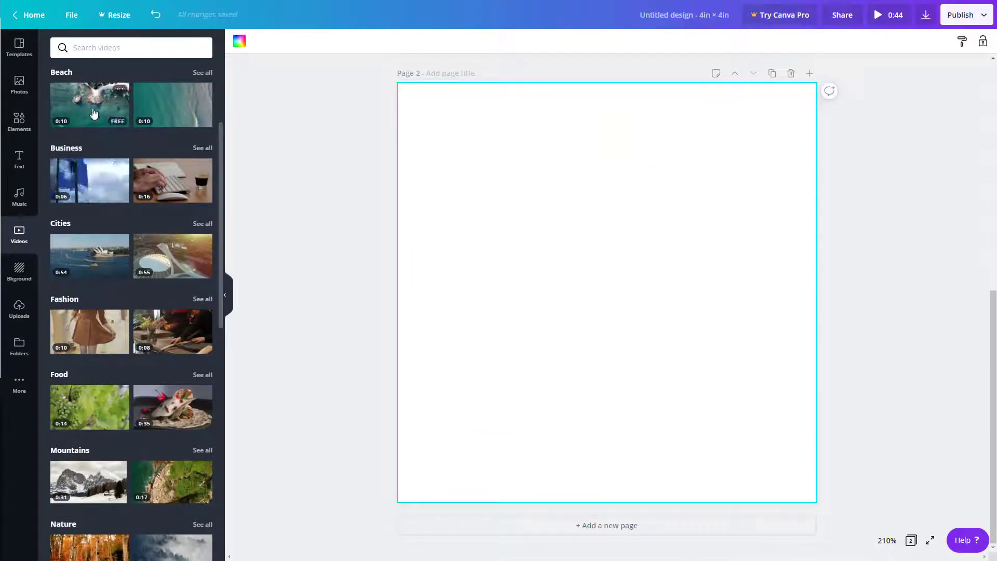
Place the beach aerial video on Page 2 and resize it to span the page
{"action": "left_click_drag", "start_coordinate": [89, 104], "coordinate": [465, 216]}
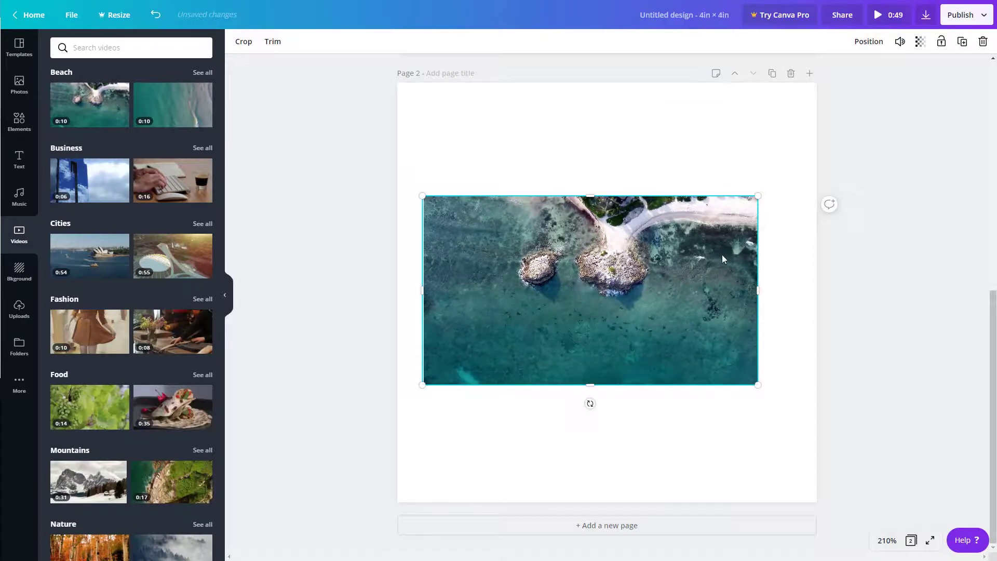
{"action": "scroll", "coordinate": [661, 287], "scroll_direction": "up", "scroll_amount": 8}
{"action": "left_click", "coordinate": [599, 210]}
{"action": "scroll", "coordinate": [599, 208], "scroll_direction": "down", "scroll_amount": 8}
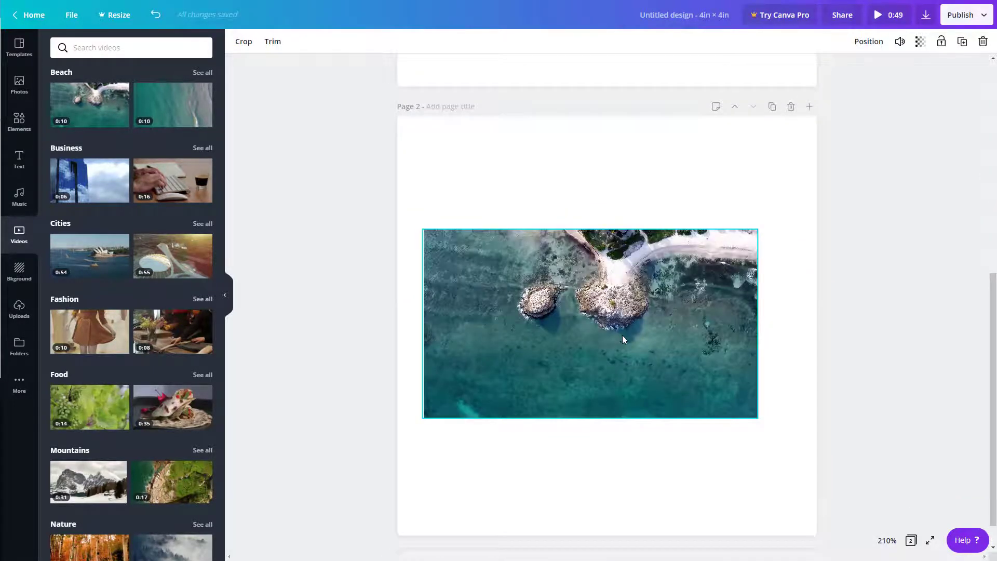
{"action": "left_click_drag", "start_coordinate": [623, 339], "coordinate": [555, 225]}
{"action": "left_click_drag", "start_coordinate": [691, 304], "coordinate": [986, 477]}
{"action": "left_click_drag", "start_coordinate": [727, 300], "coordinate": [927, 504]}
Enlarge the bridge video so it covers all of Page 1
{"action": "scroll", "coordinate": [613, 363], "scroll_direction": "up", "scroll_amount": 8}
{"action": "left_click", "coordinate": [563, 226]}
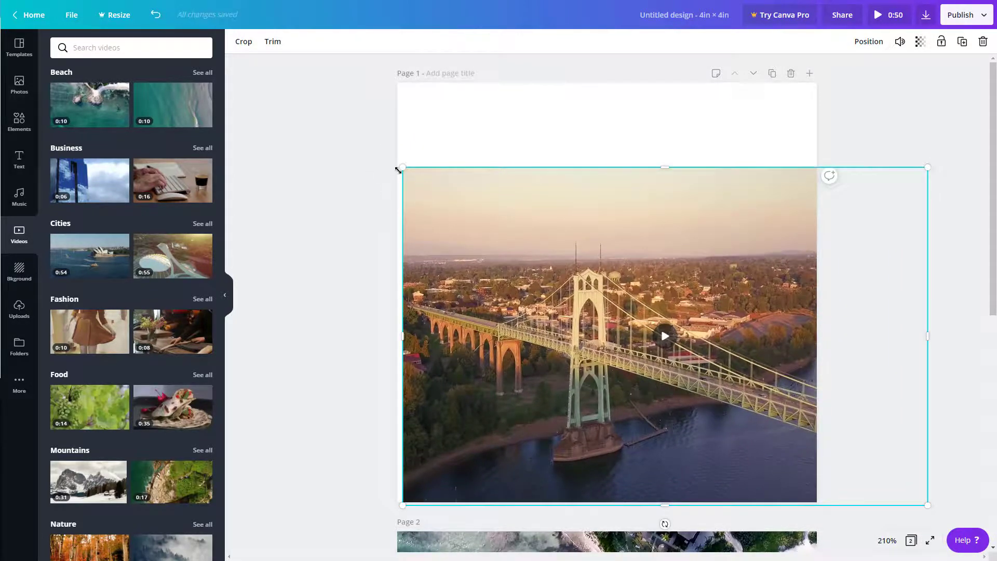
{"action": "left_click_drag", "start_coordinate": [366, 144], "coordinate": [251, 70]}
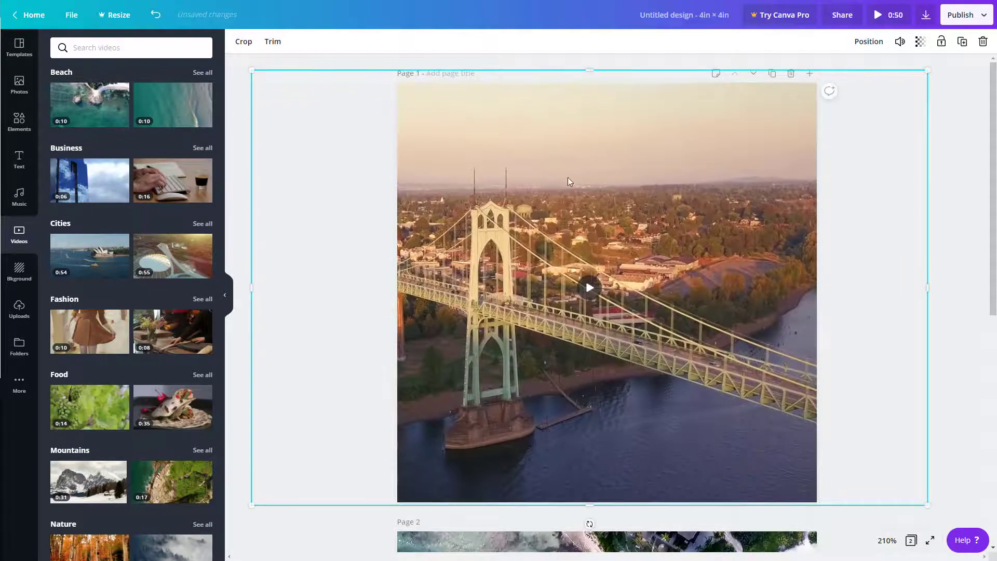
{"action": "left_click", "coordinate": [885, 15]}
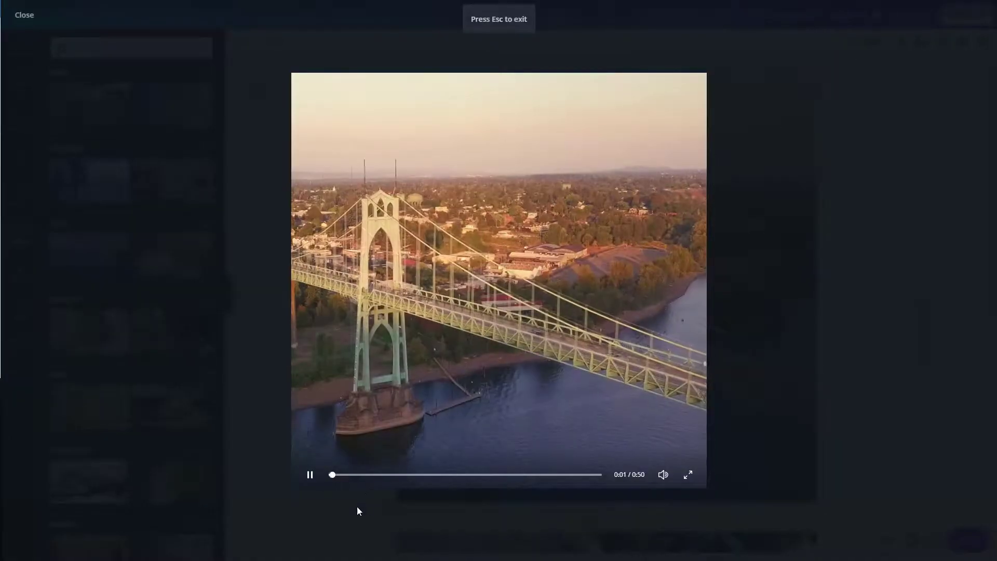
{"action": "left_click", "coordinate": [381, 479]}
{"action": "left_click", "coordinate": [452, 478]}
{"action": "left_click", "coordinate": [508, 477]}
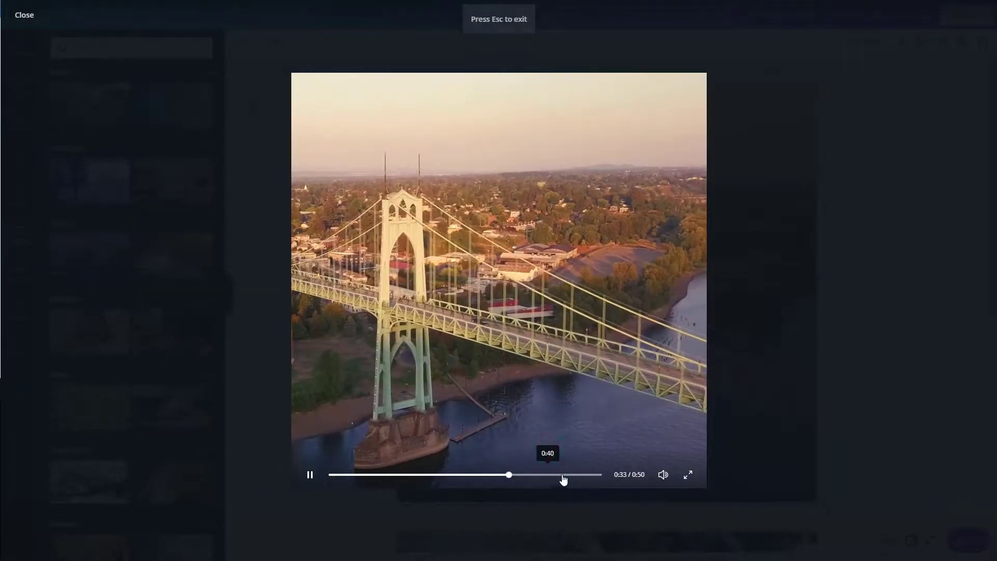
{"action": "left_click", "coordinate": [563, 478]}
{"action": "left_click", "coordinate": [586, 478]}
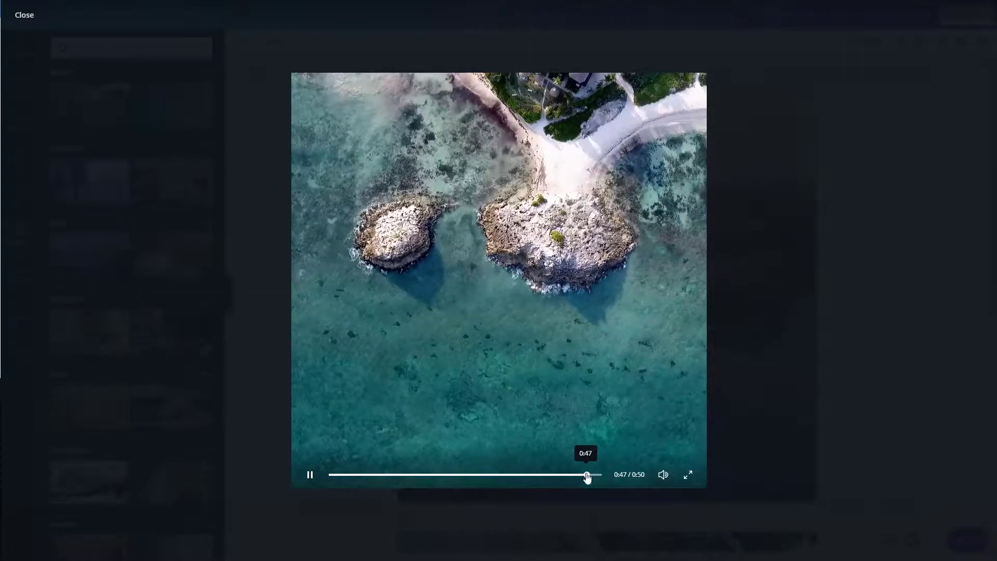
{"action": "left_click", "coordinate": [772, 341]}
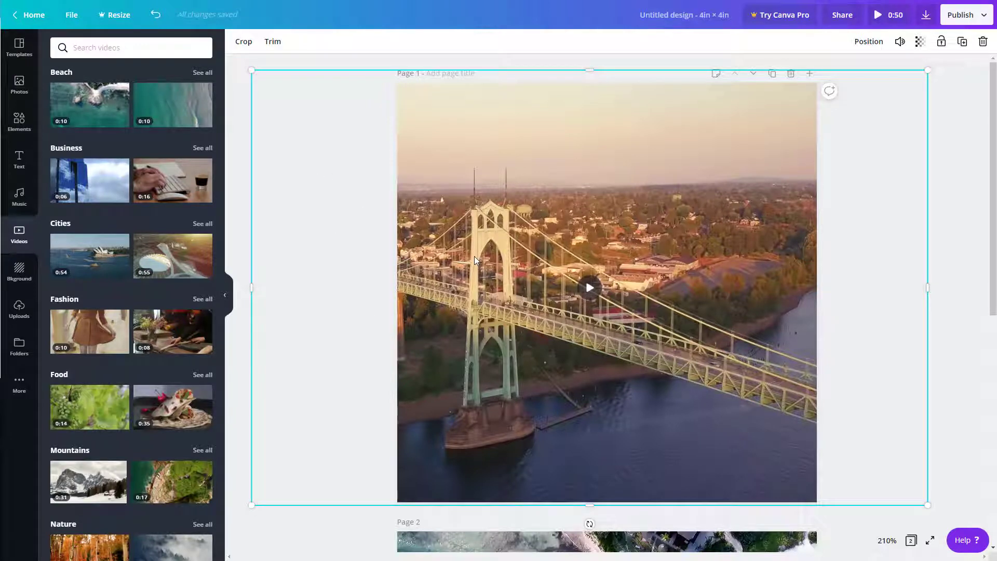
Delete both the bridge and beach videos from the pages
{"action": "scroll", "coordinate": [448, 275], "scroll_direction": "down", "scroll_amount": 7}
{"action": "scroll", "coordinate": [469, 273], "scroll_direction": "up", "scroll_amount": 3}
{"action": "scroll", "coordinate": [473, 291], "scroll_direction": "down", "scroll_amount": 4}
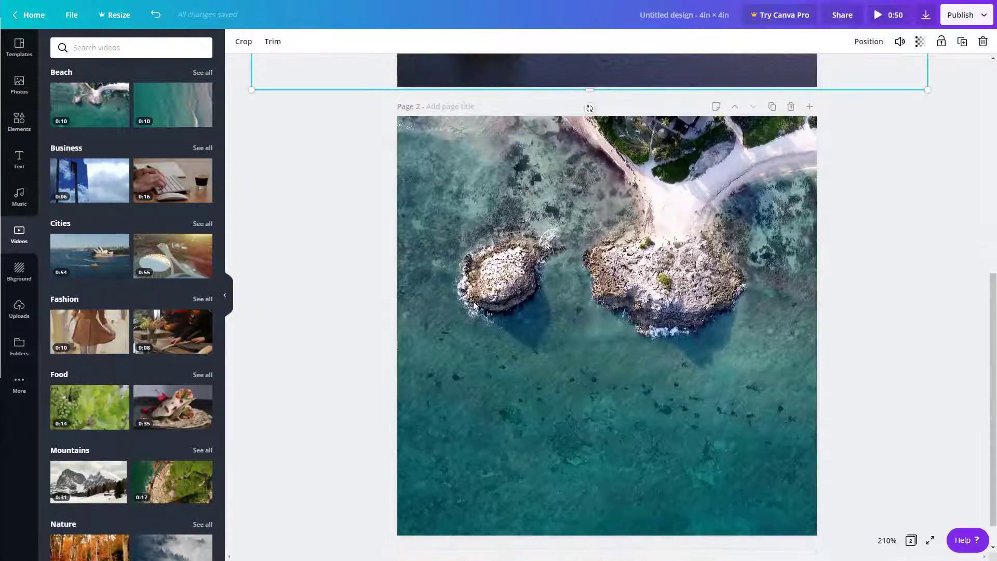
{"action": "key", "text": "Delete"}
{"action": "key", "text": "Delete"}
{"action": "key", "text": "Delete"}
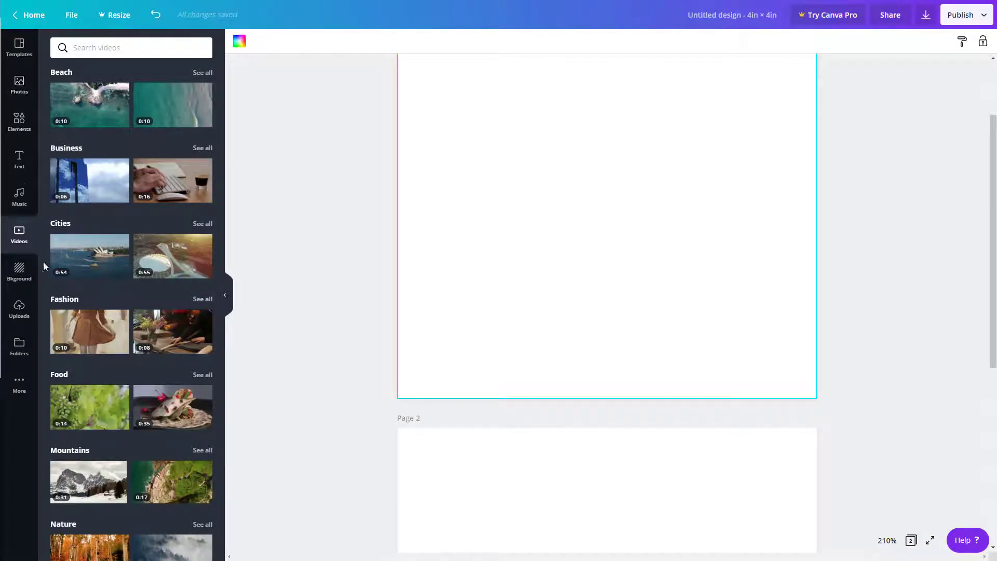
Place the desktop-monitor frame from the Elements Frames row in the middle of Page 1
{"action": "left_click", "coordinate": [17, 119]}
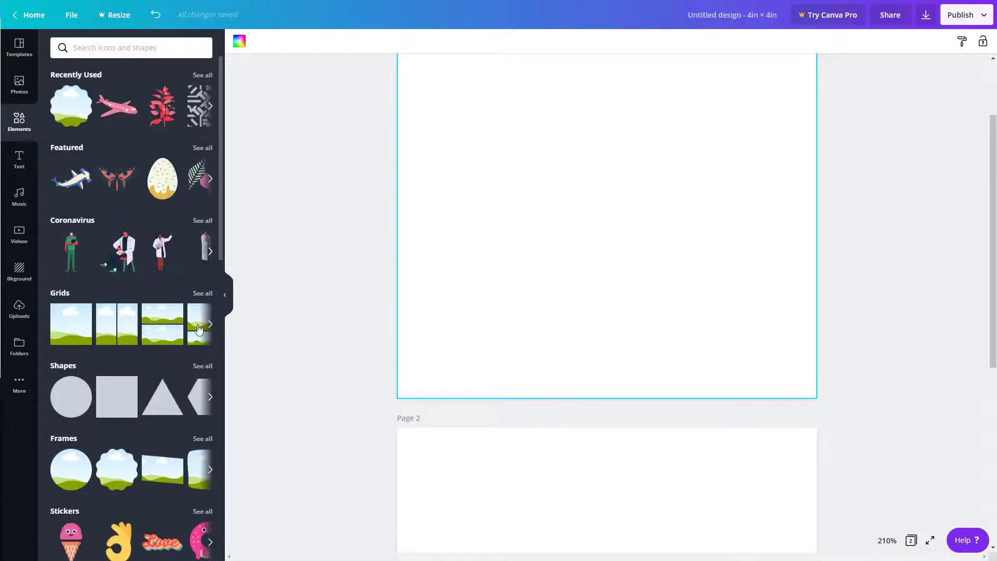
{"action": "scroll", "coordinate": [121, 426], "scroll_direction": "down", "scroll_amount": 2}
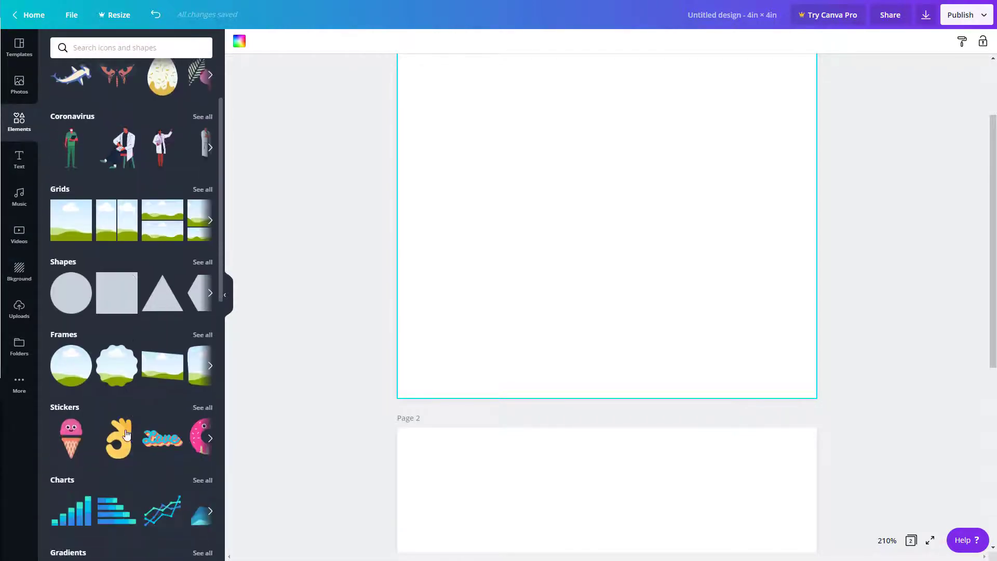
{"action": "left_click", "coordinate": [212, 367]}
{"action": "left_click", "coordinate": [52, 366]}
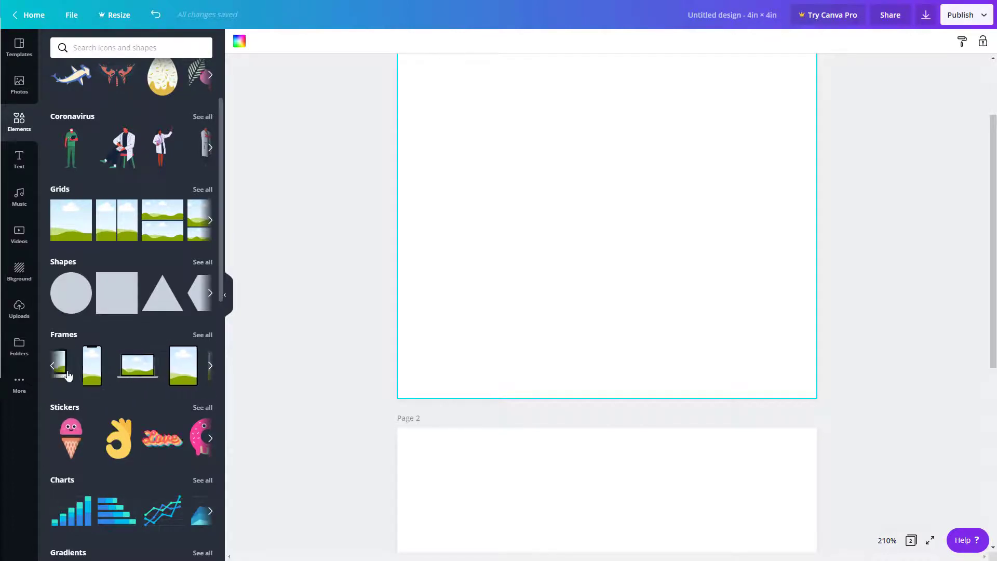
{"action": "left_click_drag", "start_coordinate": [116, 365], "coordinate": [549, 152]}
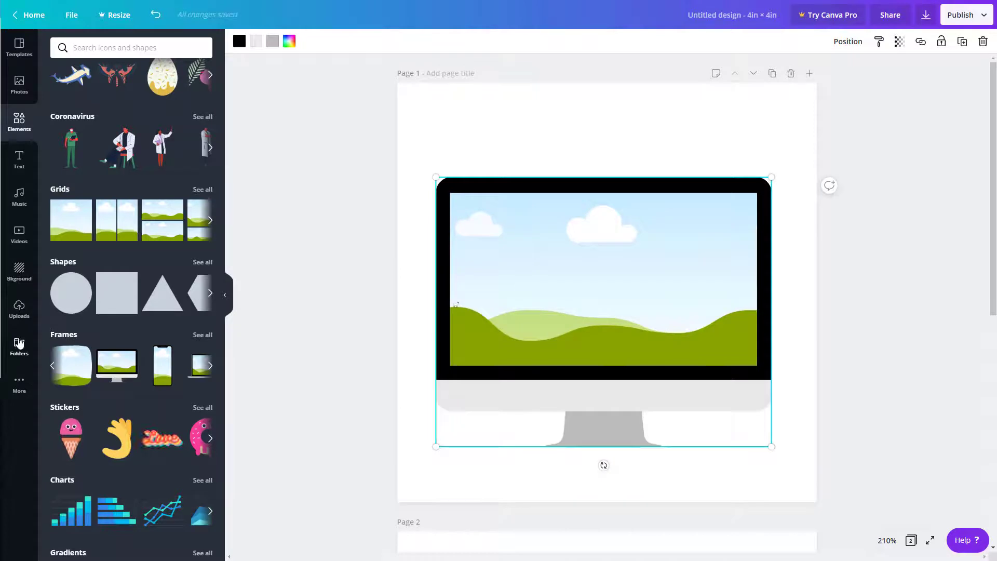
Drop the uploaded bridge video into the monitor frame's screen and pause it
{"action": "left_click", "coordinate": [21, 311]}
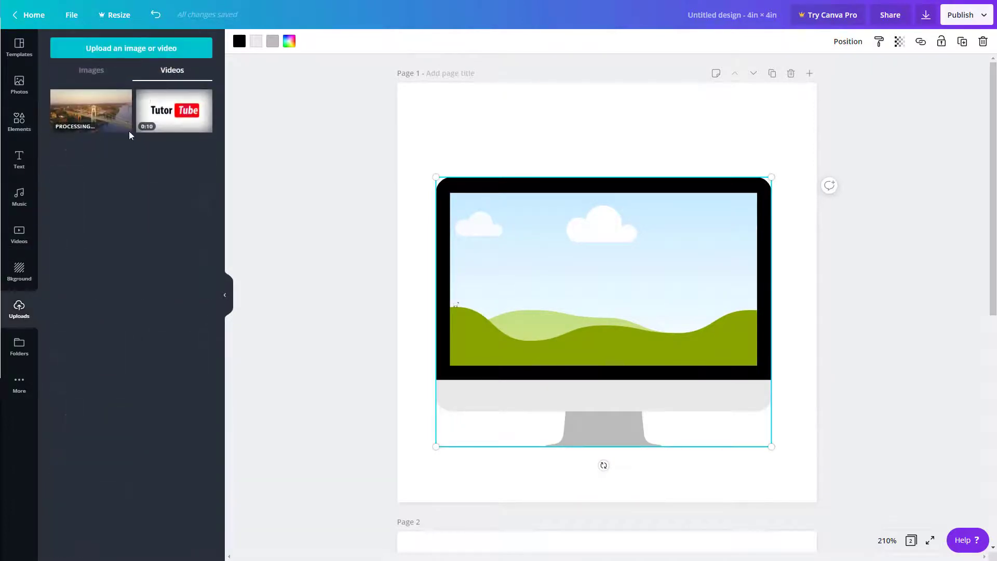
{"action": "left_click_drag", "start_coordinate": [87, 102], "coordinate": [541, 250]}
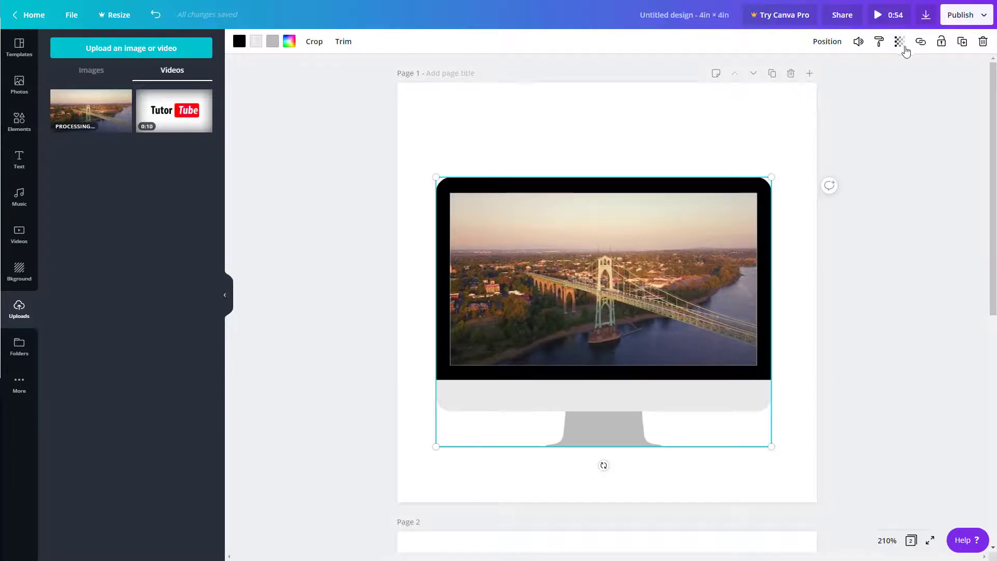
{"action": "left_click", "coordinate": [594, 269]}
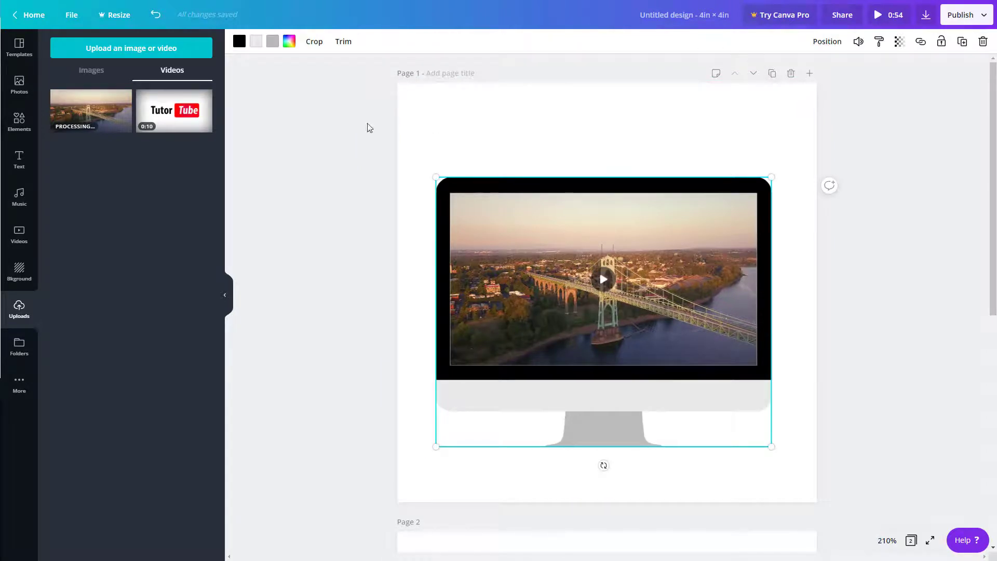
Set Page 1's background colour to yellow
{"action": "left_click", "coordinate": [407, 112]}
{"action": "left_click", "coordinate": [240, 42]}
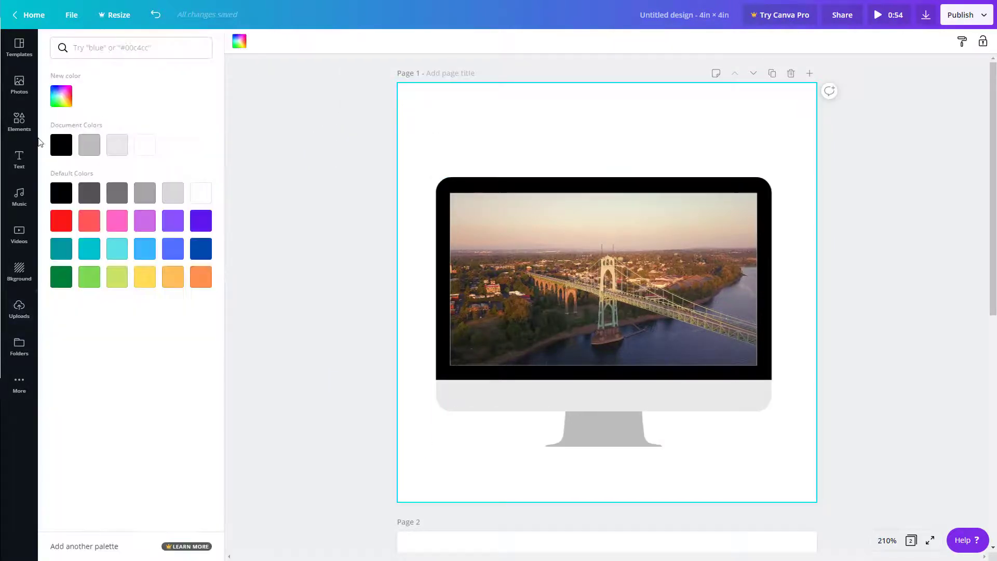
{"action": "left_click", "coordinate": [145, 278]}
{"action": "left_click", "coordinate": [293, 225]}
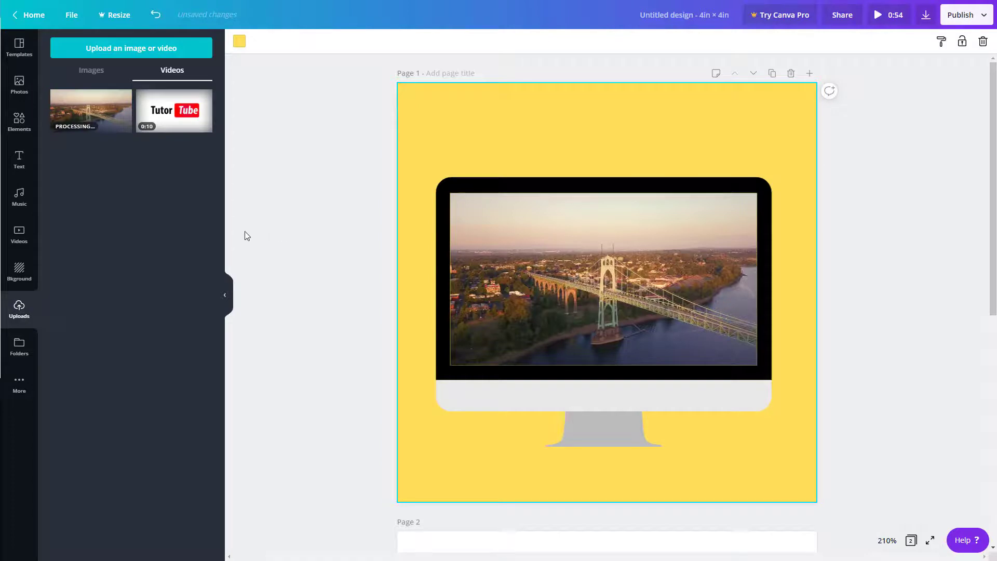
{"action": "left_click", "coordinate": [27, 199]}
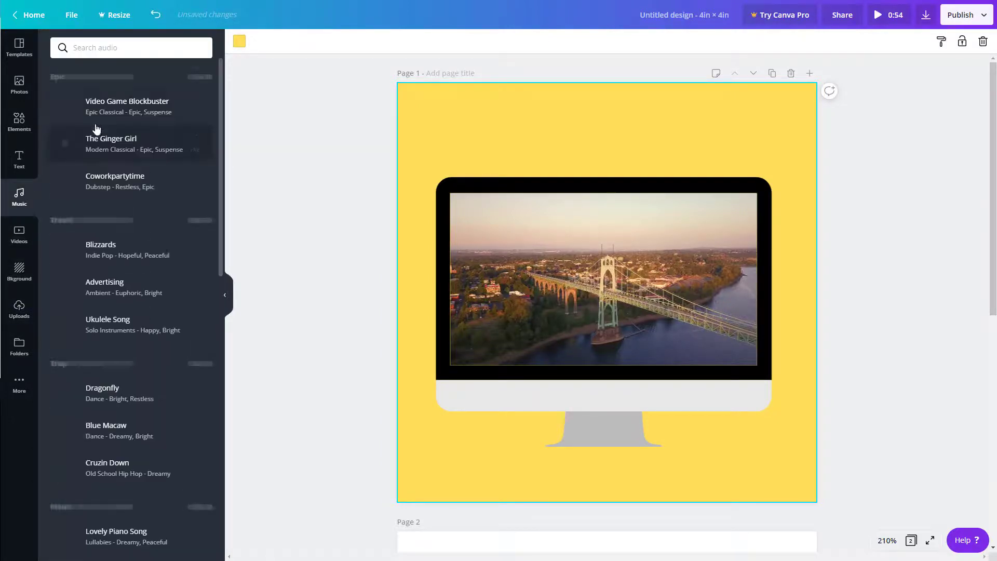
Preview the Happy Whistling Ukulele track under YouTube in Music, then drag it onto the monitor-framed design
{"action": "scroll", "coordinate": [107, 219], "scroll_direction": "down", "scroll_amount": 3}
{"action": "scroll", "coordinate": [109, 224], "scroll_direction": "down", "scroll_amount": 6}
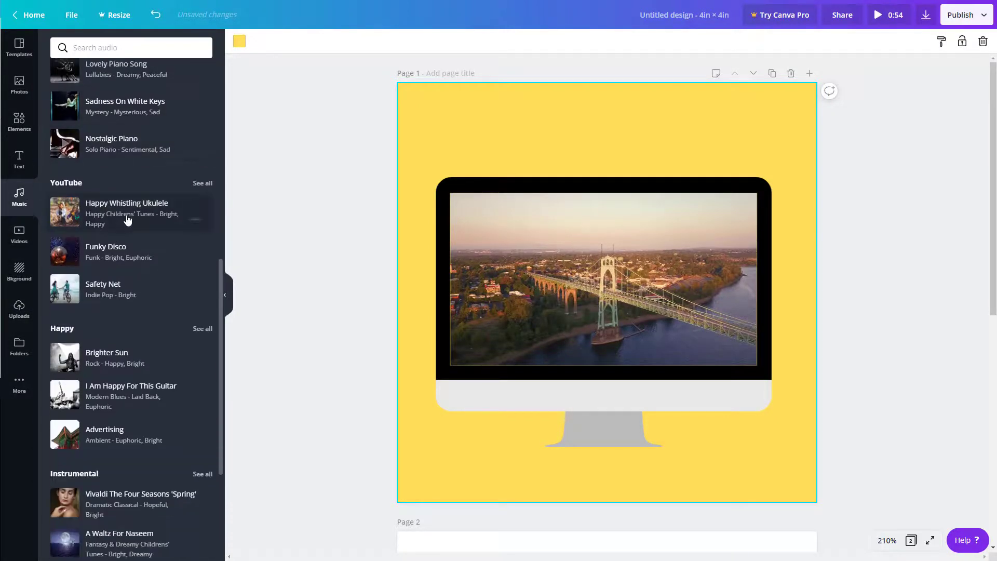
{"action": "left_click", "coordinate": [65, 214]}
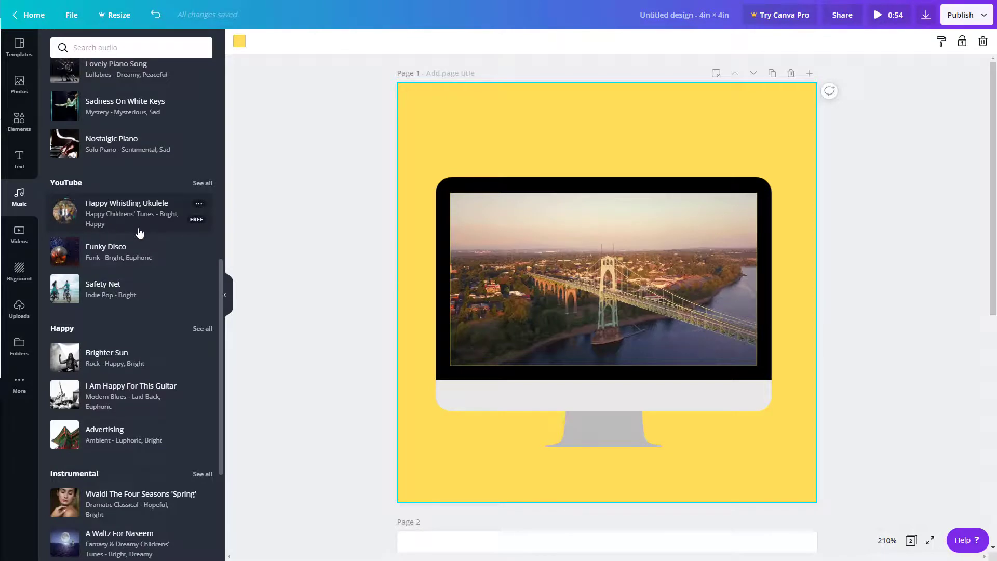
{"action": "left_click", "coordinate": [67, 212]}
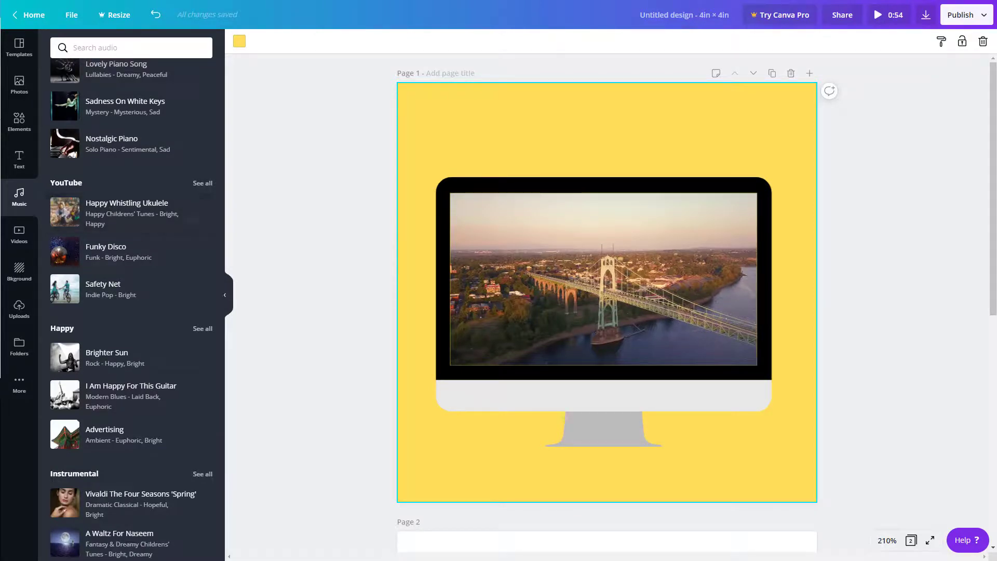
{"action": "left_click_drag", "start_coordinate": [151, 222], "coordinate": [300, 209]}
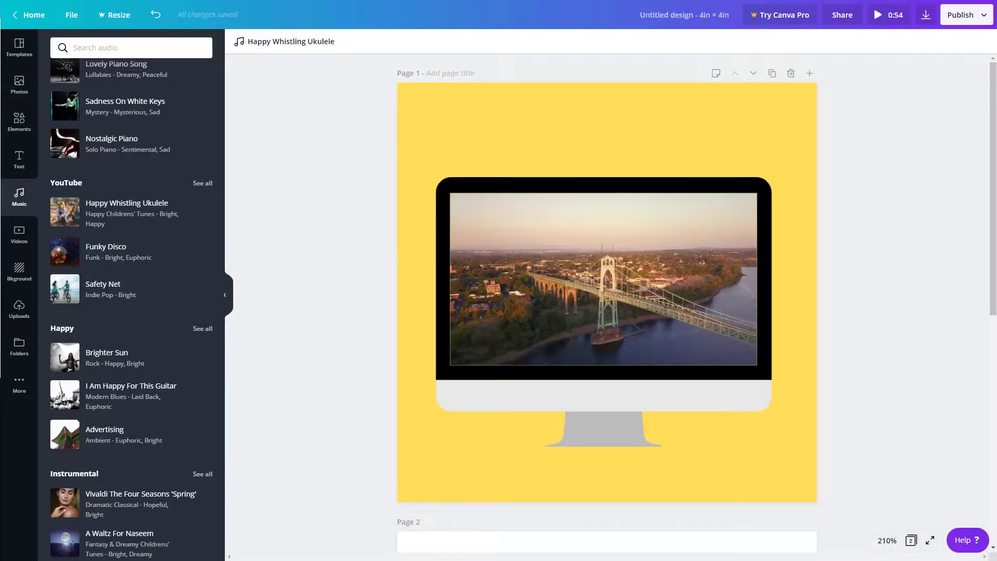
{"action": "left_click", "coordinate": [890, 22]}
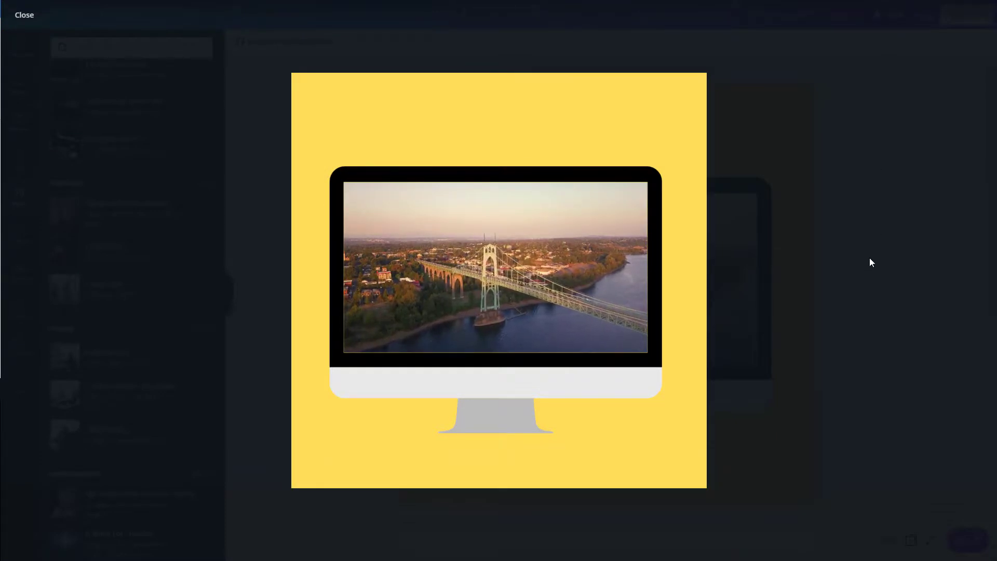
{"action": "left_click", "coordinate": [310, 475]}
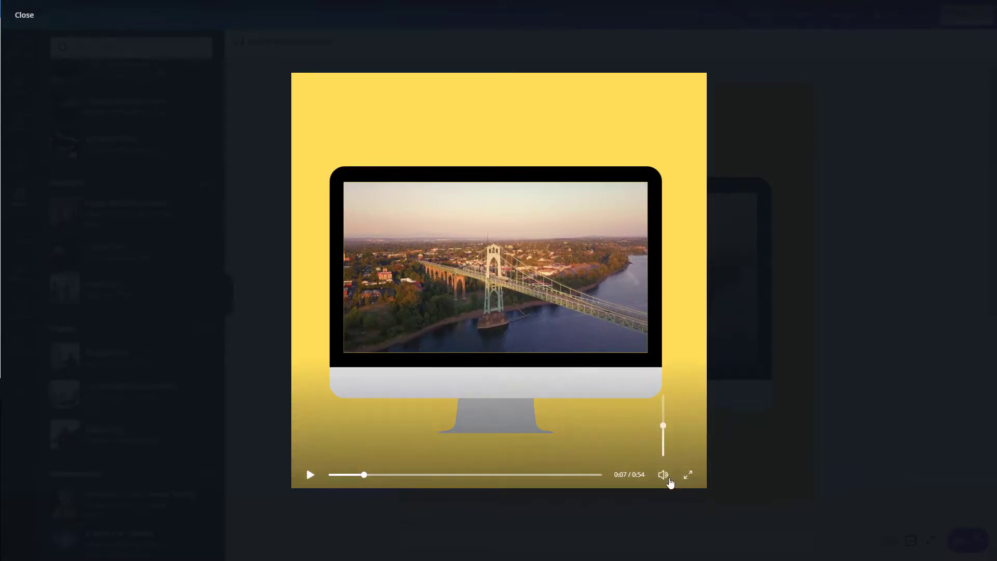
{"action": "left_click", "coordinate": [688, 475]}
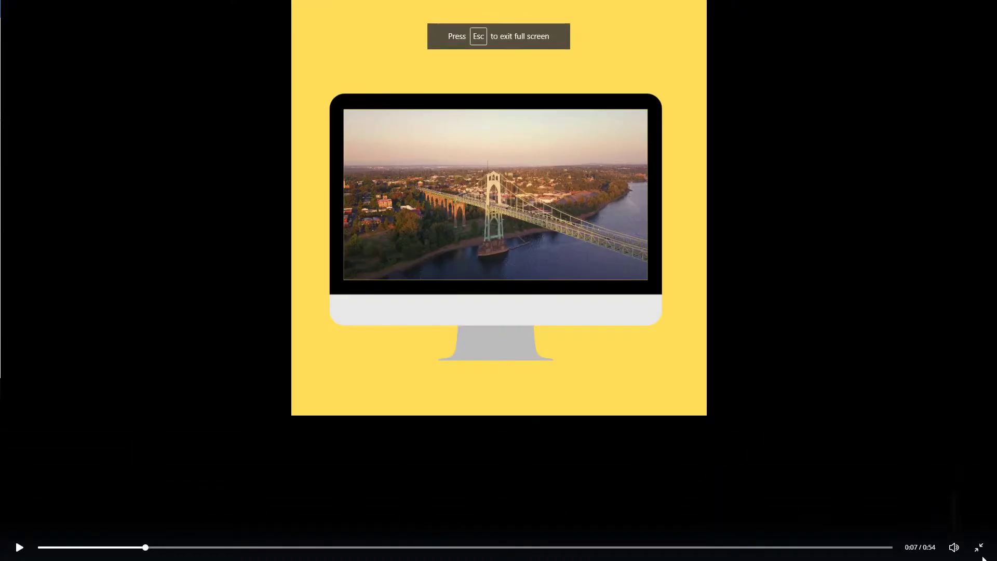
{"action": "key", "text": "Escape"}
{"action": "left_click", "coordinate": [885, 291]}
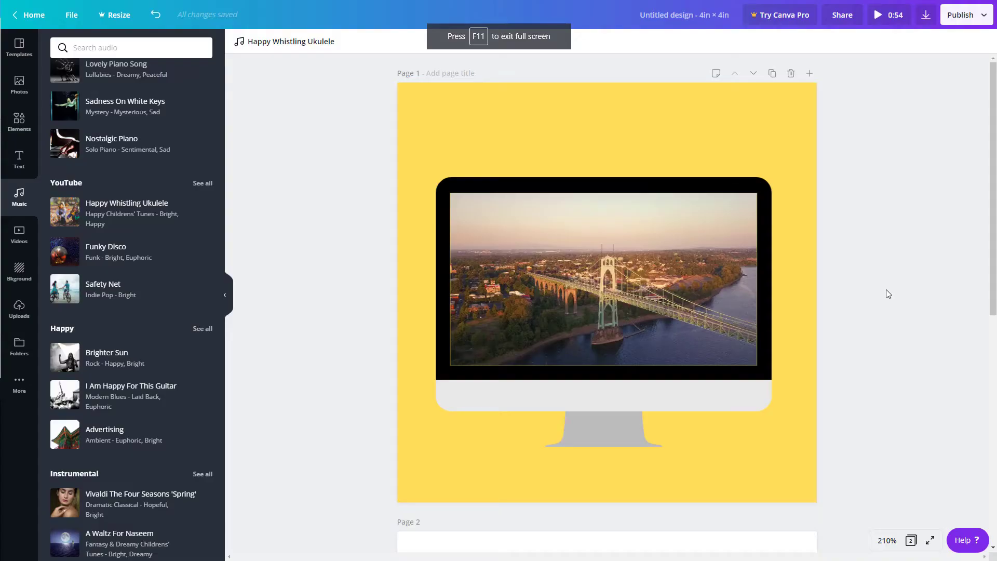